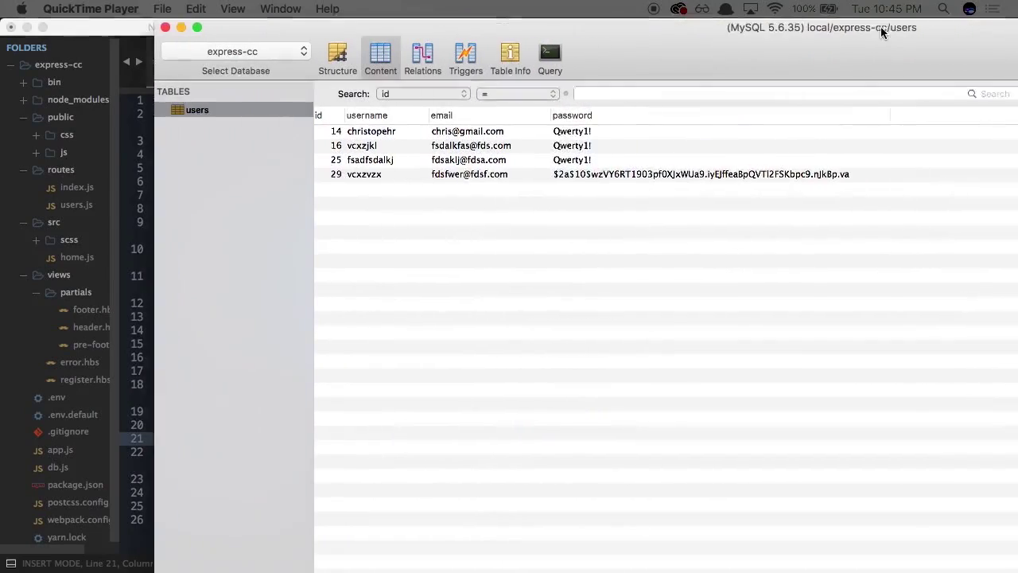
Review the users table in Sequel Pro, then return to the editor and browser workspace
{"action": "left_click_drag", "start_coordinate": [882, 32], "coordinate": [808, 32]}
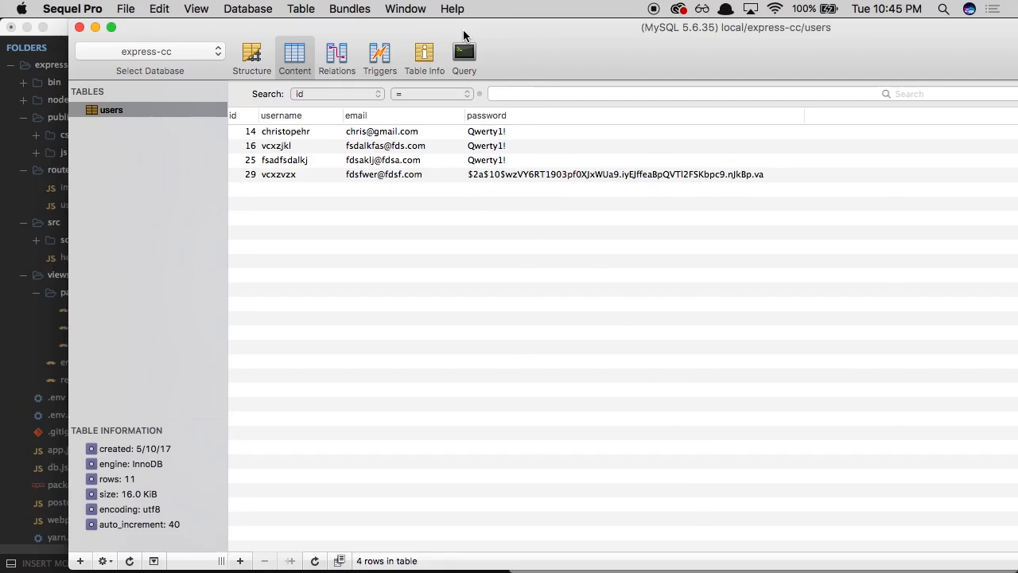
{"action": "key", "text": "ctrl+Left"}
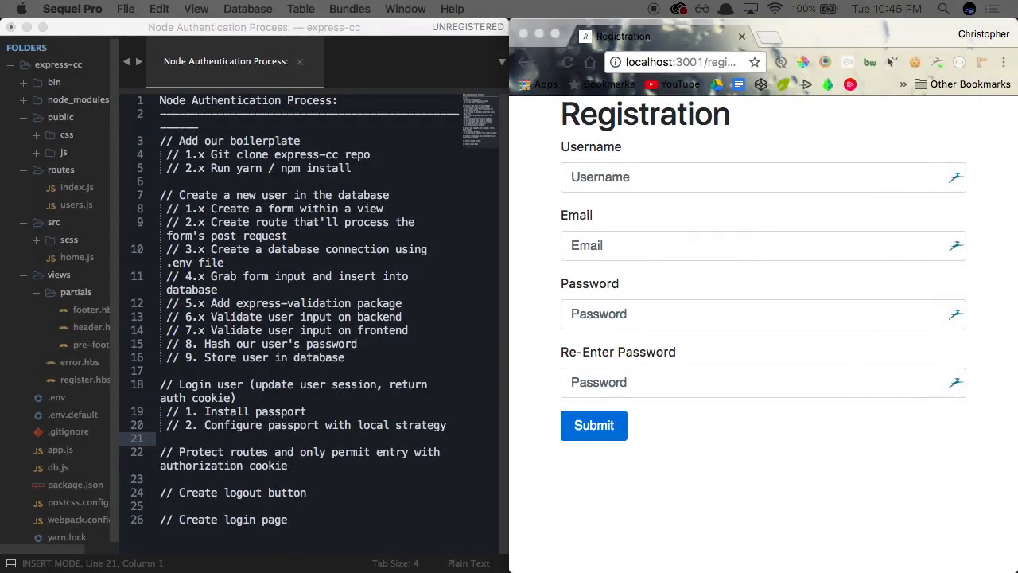
Mark notes steps 8 (hash password) and 9 (store user) as done with an x
{"action": "left_click", "coordinate": [193, 347]}
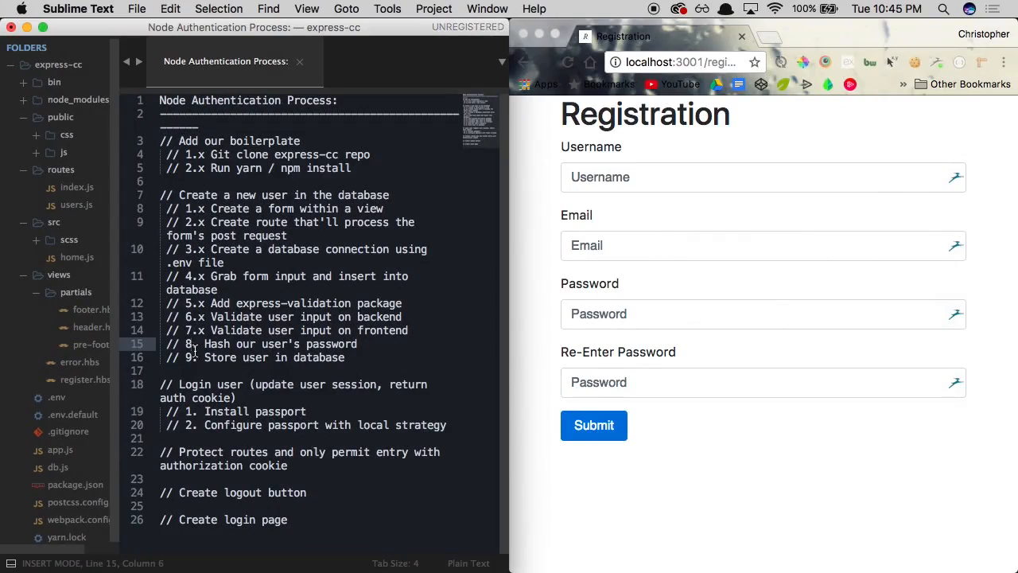
{"action": "key", "text": "Right"}
{"action": "type", "text": "x"}
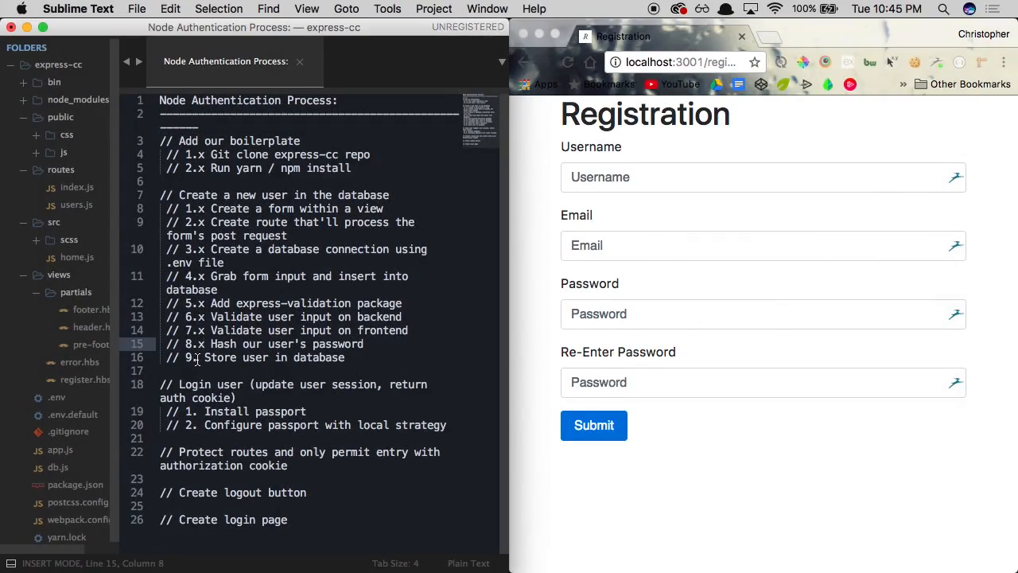
{"action": "left_click", "coordinate": [197, 359]}
{"action": "type", "text": "x"}
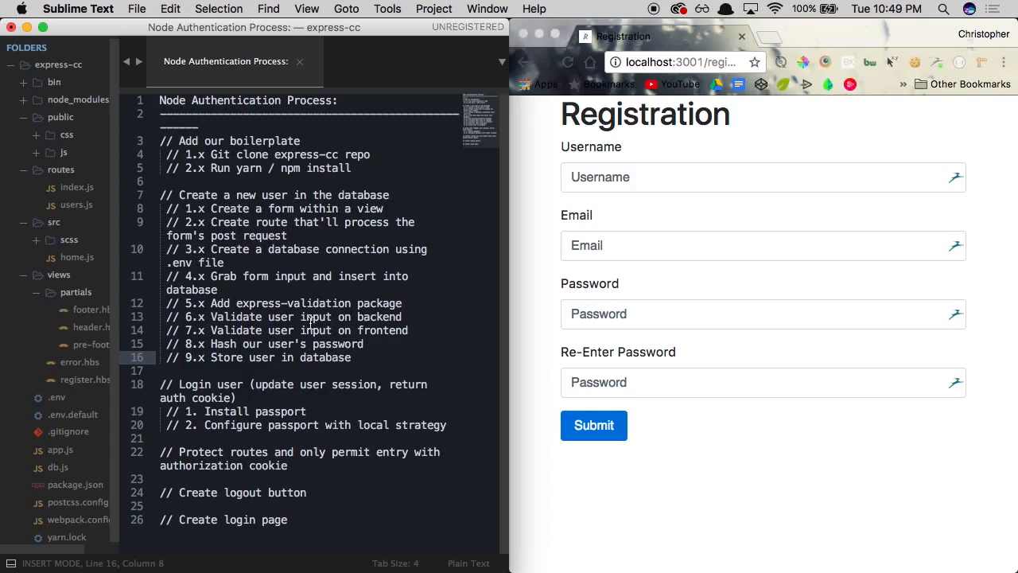
Bring the running nodemon server terminal to the front
{"action": "key", "text": "super+Tab"}
{"action": "key", "text": "Tab"}
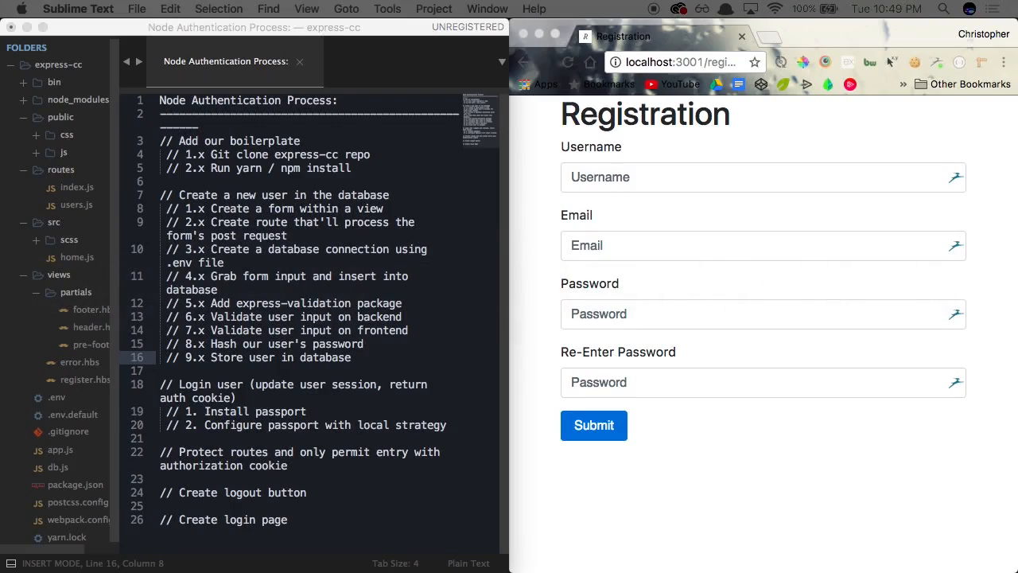
{"action": "key", "text": "super+Tab"}
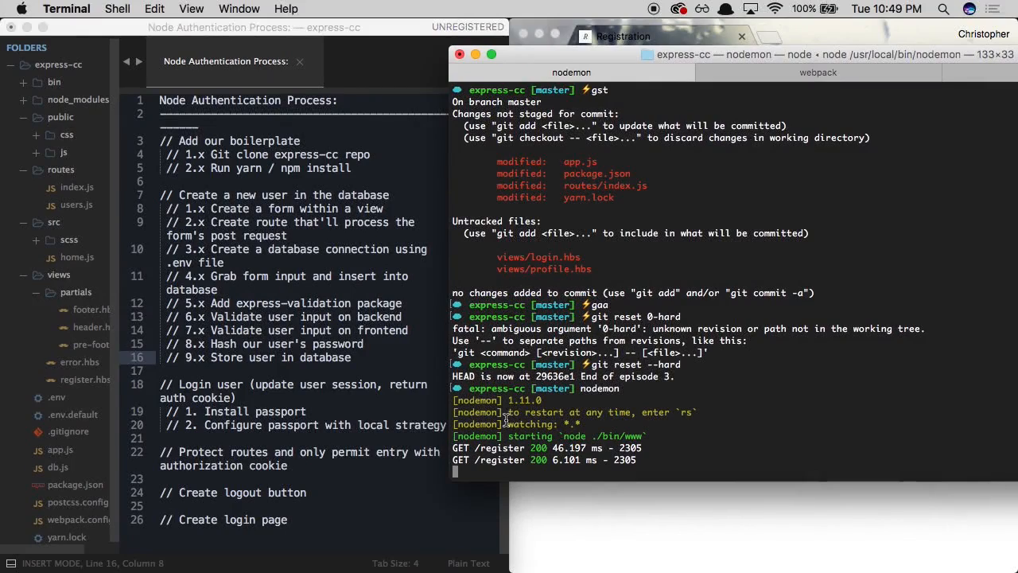
Stop the nodemon server with Ctrl+C and return to the registration page in Chrome
{"action": "key", "text": "ctrl+c"}
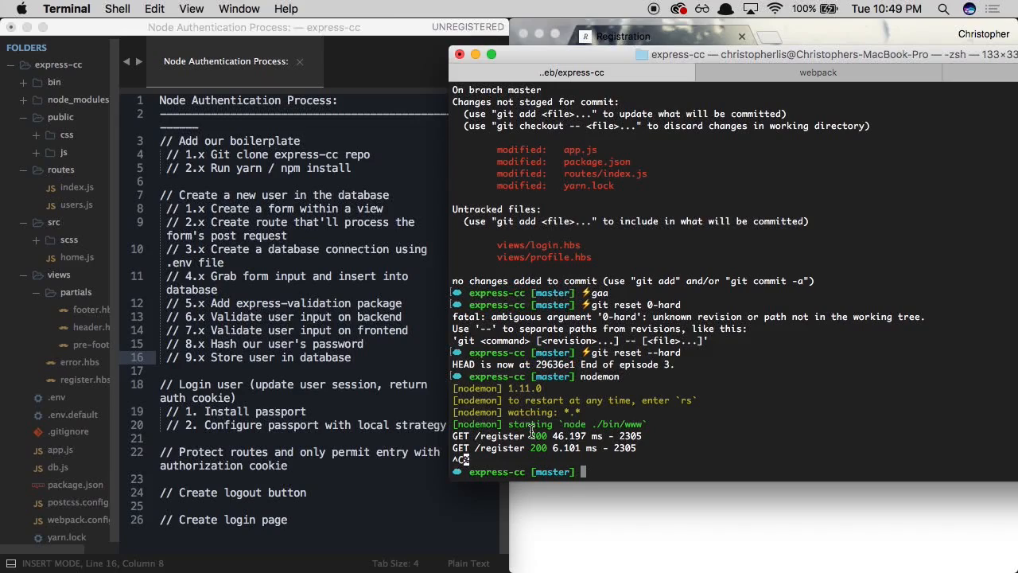
{"action": "key", "text": "super+h"}
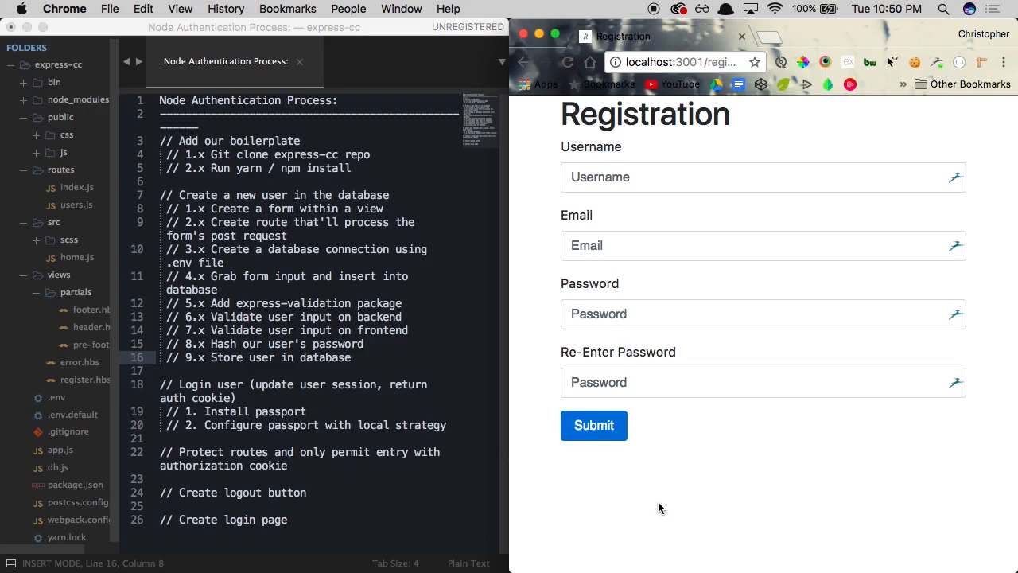
{"action": "key", "text": "super+alt+j"}
{"action": "left_click", "coordinate": [905, 370]}
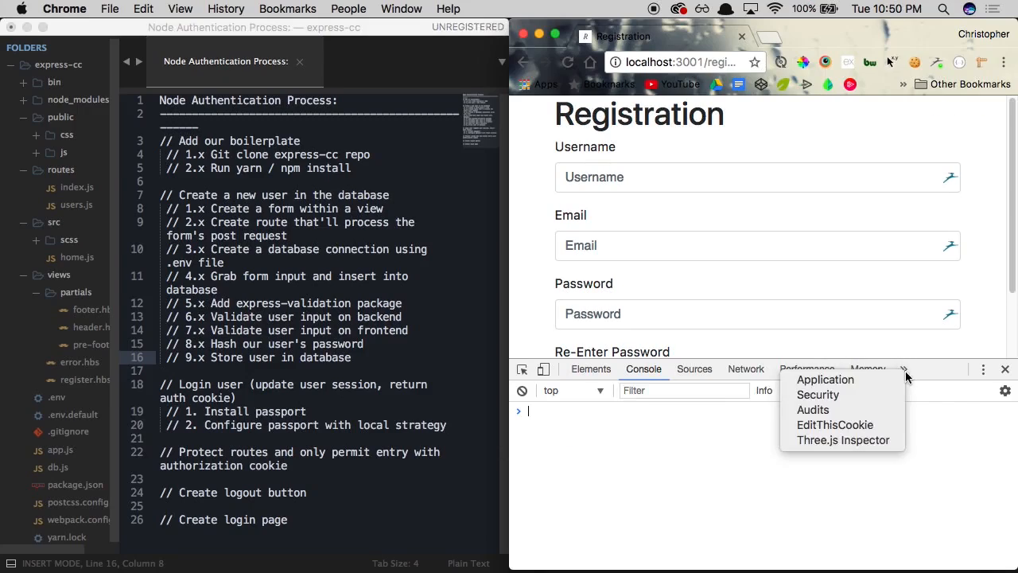
{"action": "left_click", "coordinate": [826, 379]}
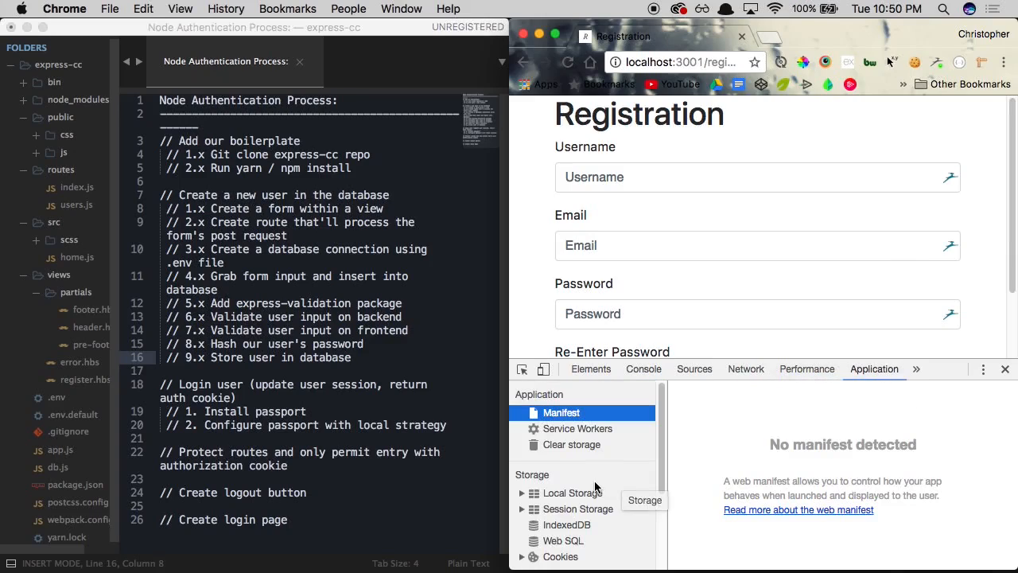
{"action": "scroll", "coordinate": [595, 487], "scroll_direction": "down", "scroll_amount": 3}
{"action": "left_click", "coordinate": [522, 488]}
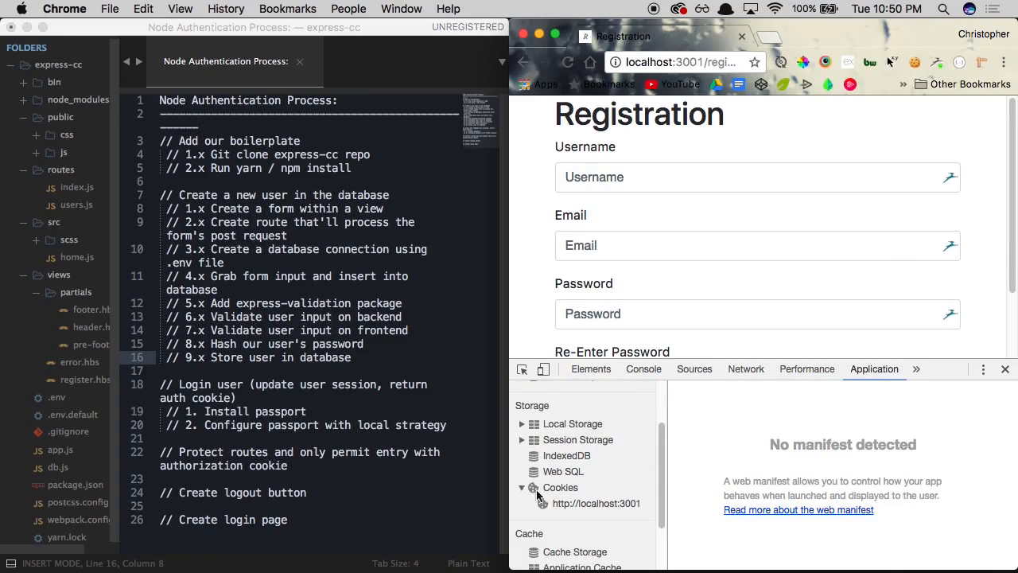
{"action": "left_click", "coordinate": [573, 502]}
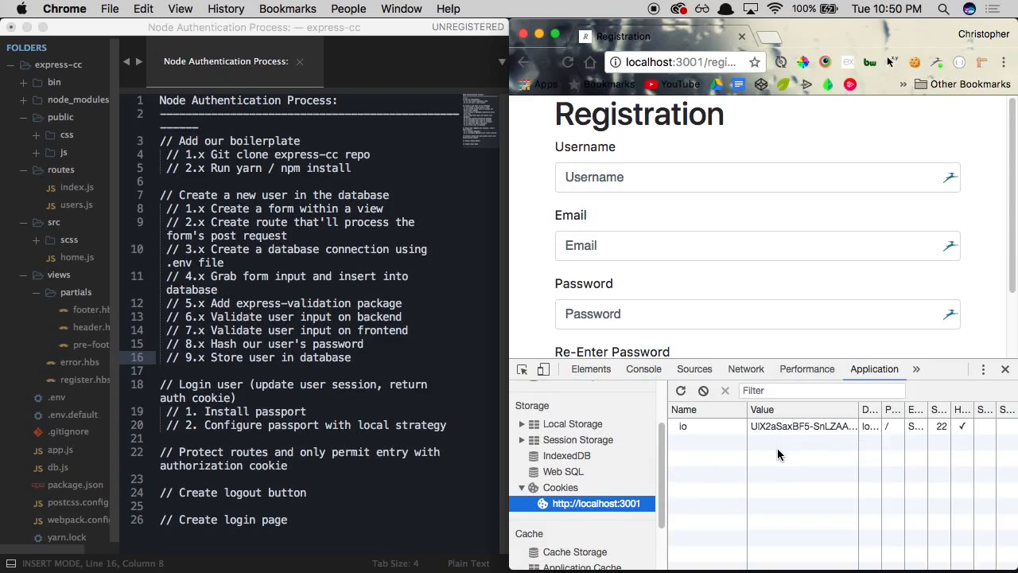
{"action": "left_click", "coordinate": [369, 427]}
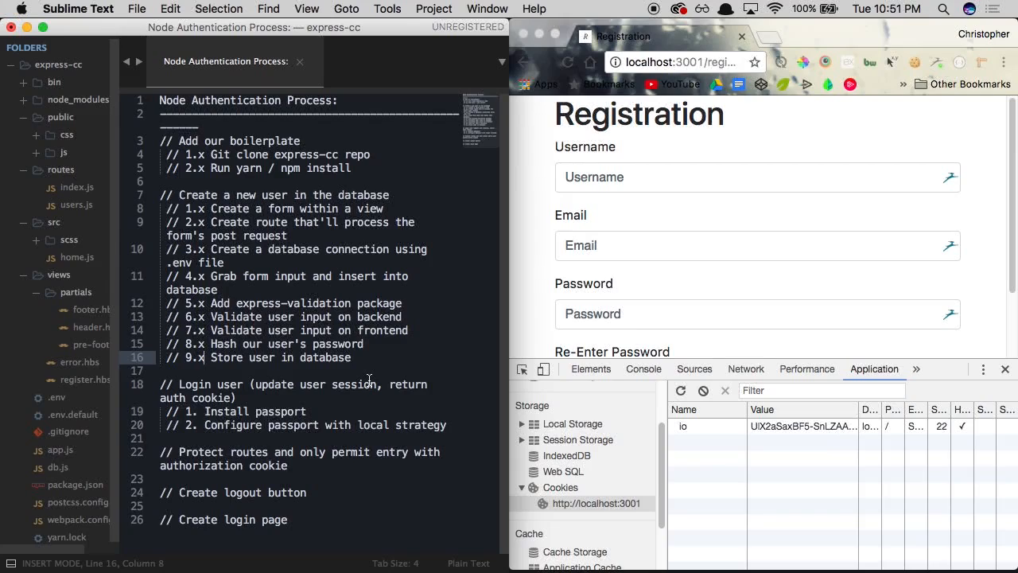
Close the developer tools and start a search for bootstrap in a new tab
{"action": "left_click", "coordinate": [1006, 372]}
{"action": "left_click", "coordinate": [336, 430]}
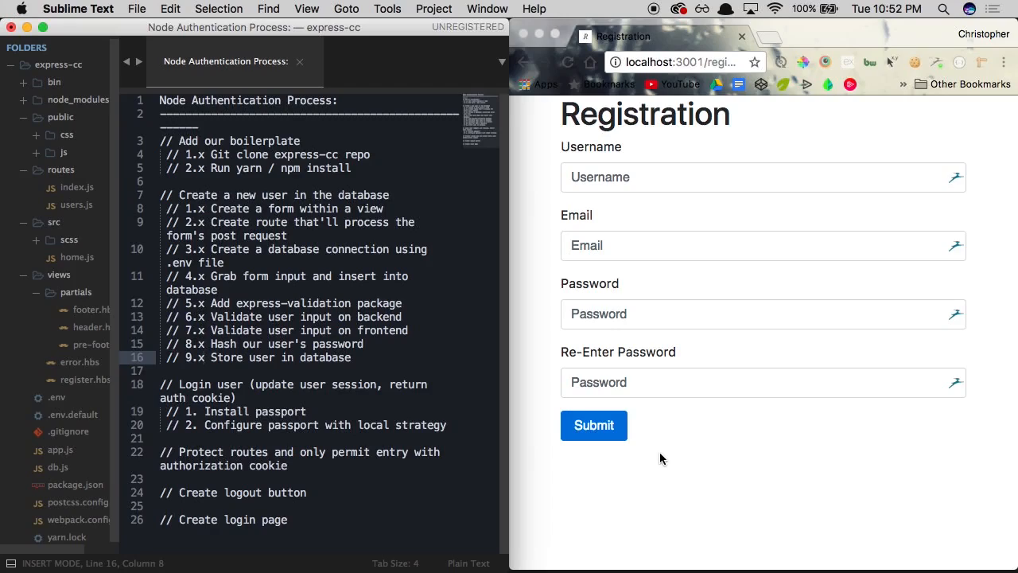
{"action": "left_click", "coordinate": [602, 427]}
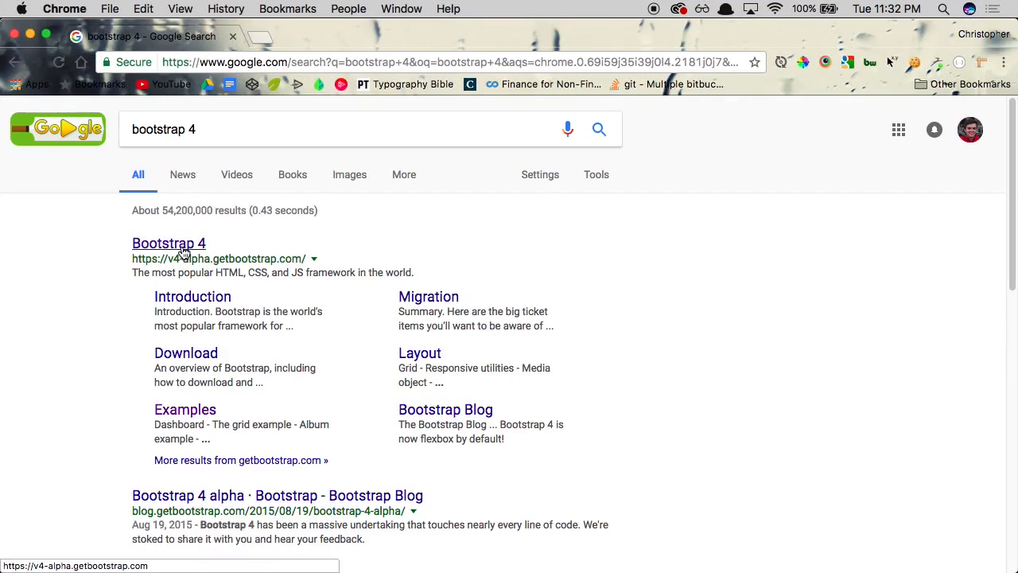
From the Bootstrap 4 site's Examples page, open the Narrow jumbotron example
{"action": "left_click", "coordinate": [183, 245]}
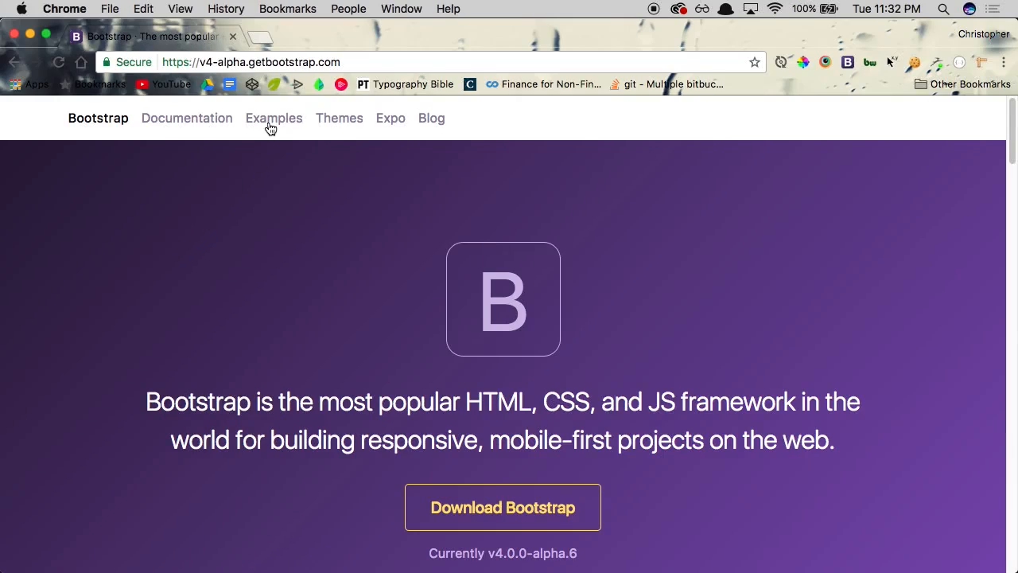
{"action": "left_click", "coordinate": [271, 123]}
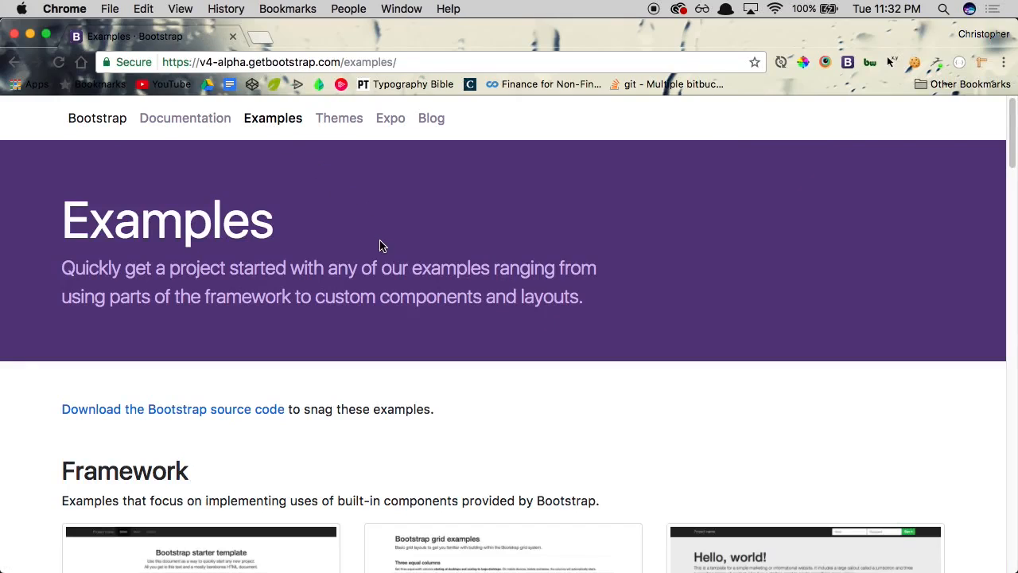
{"action": "scroll", "coordinate": [384, 251], "scroll_direction": "down", "scroll_amount": 1}
{"action": "scroll", "coordinate": [393, 255], "scroll_direction": "down", "scroll_amount": 4}
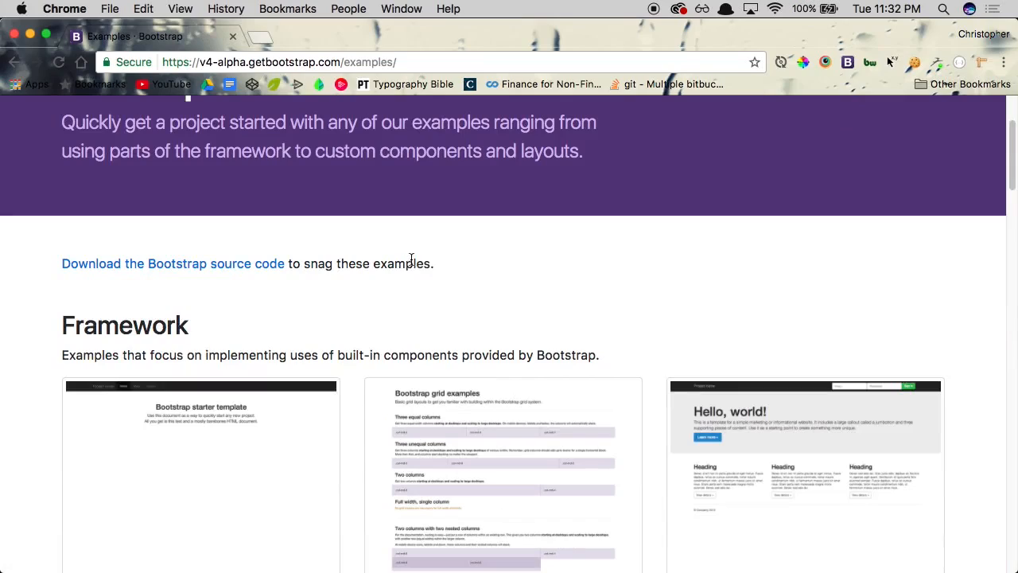
{"action": "scroll", "coordinate": [414, 280], "scroll_direction": "down", "scroll_amount": 1}
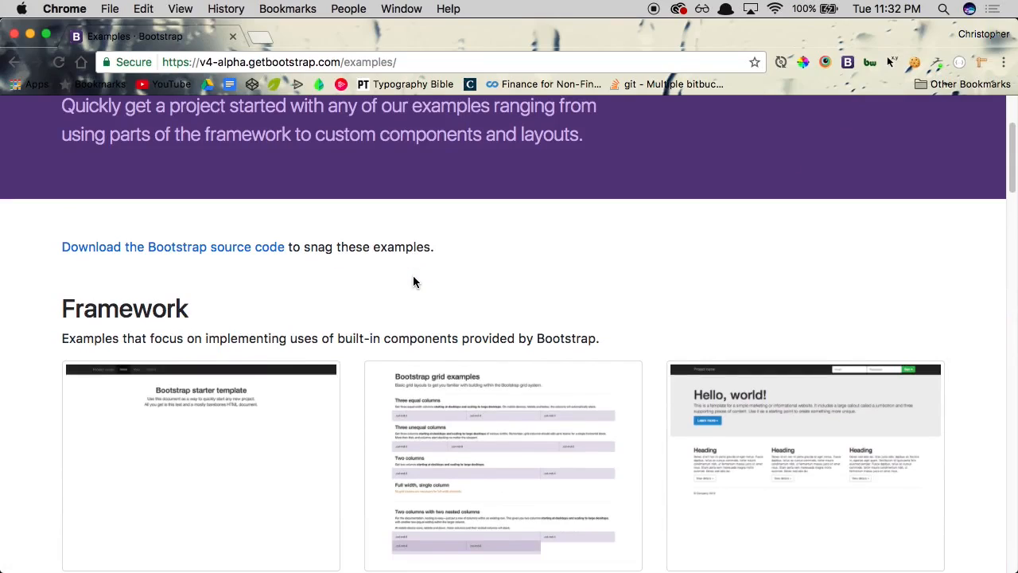
{"action": "scroll", "coordinate": [369, 274], "scroll_direction": "down", "scroll_amount": 10}
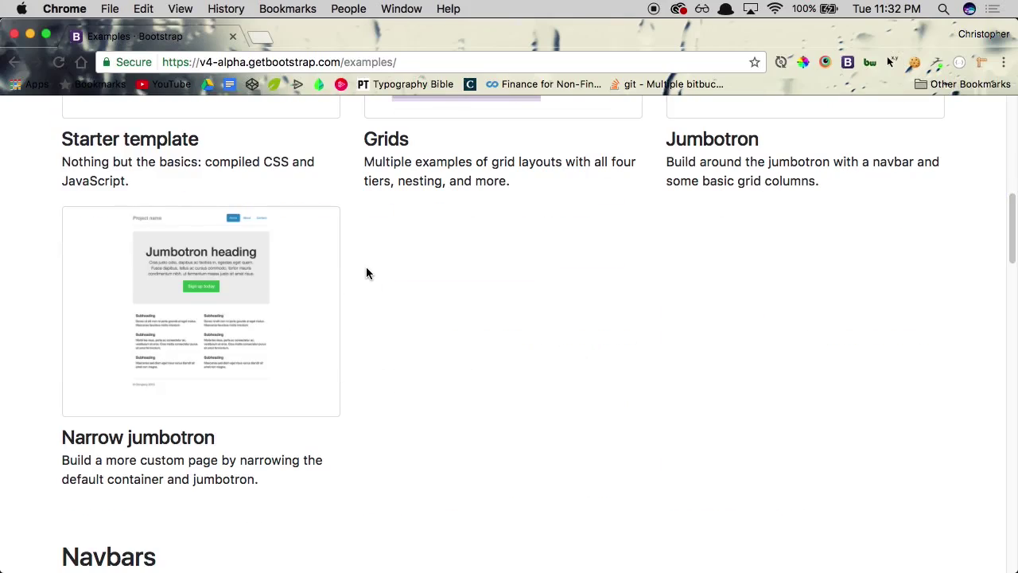
{"action": "left_click", "coordinate": [282, 286]}
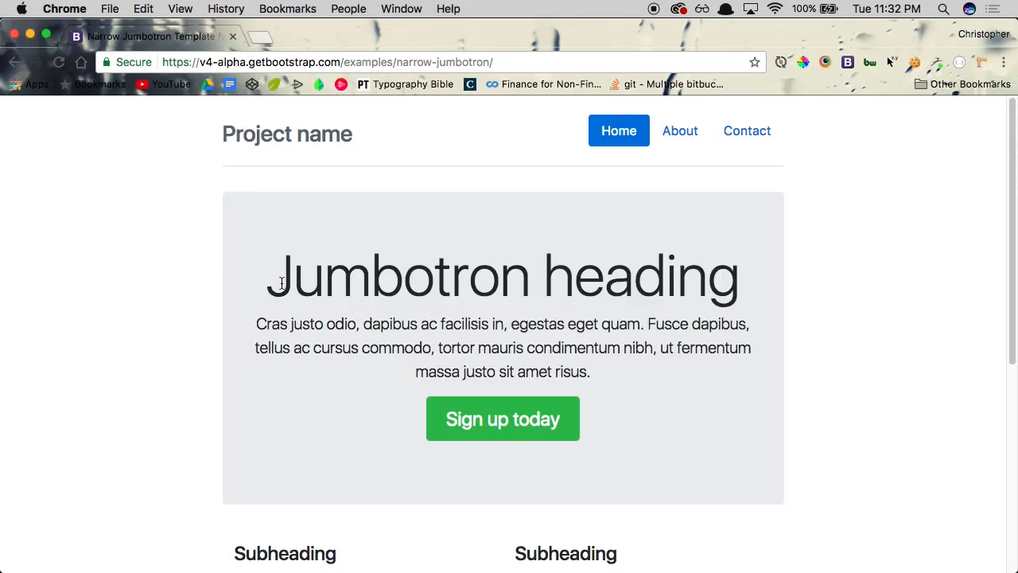
View the Narrow Jumbotron page source and copy all of its HTML
{"action": "right_click", "coordinate": [807, 305]}
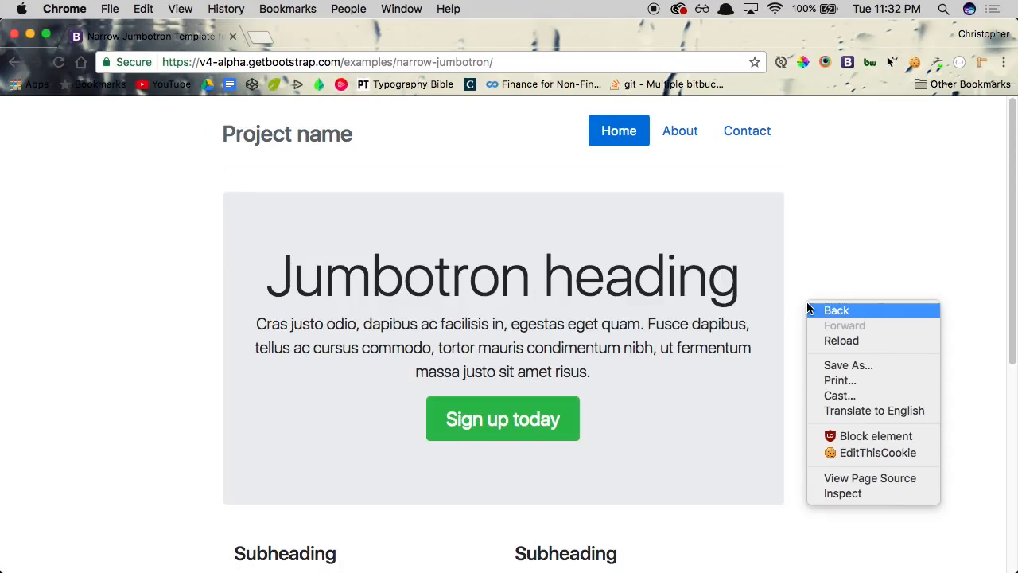
{"action": "left_click", "coordinate": [871, 478]}
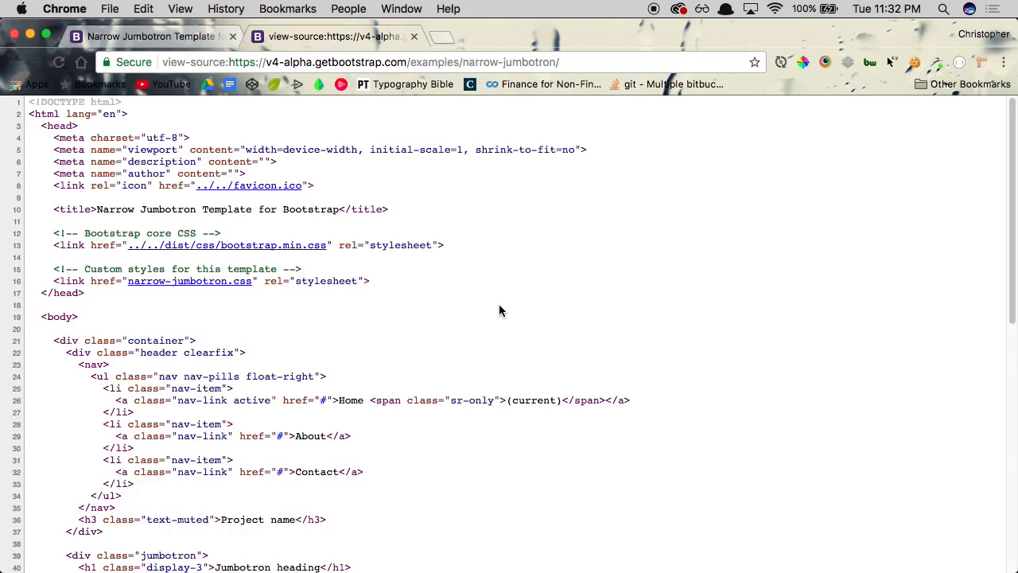
{"action": "key", "text": "cmd+a"}
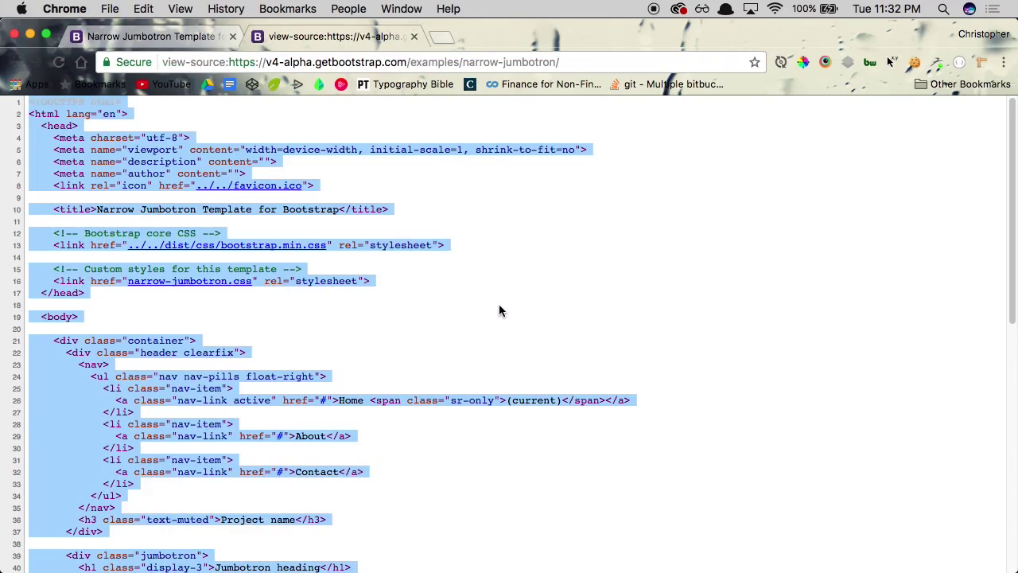
{"action": "key", "text": "super+c"}
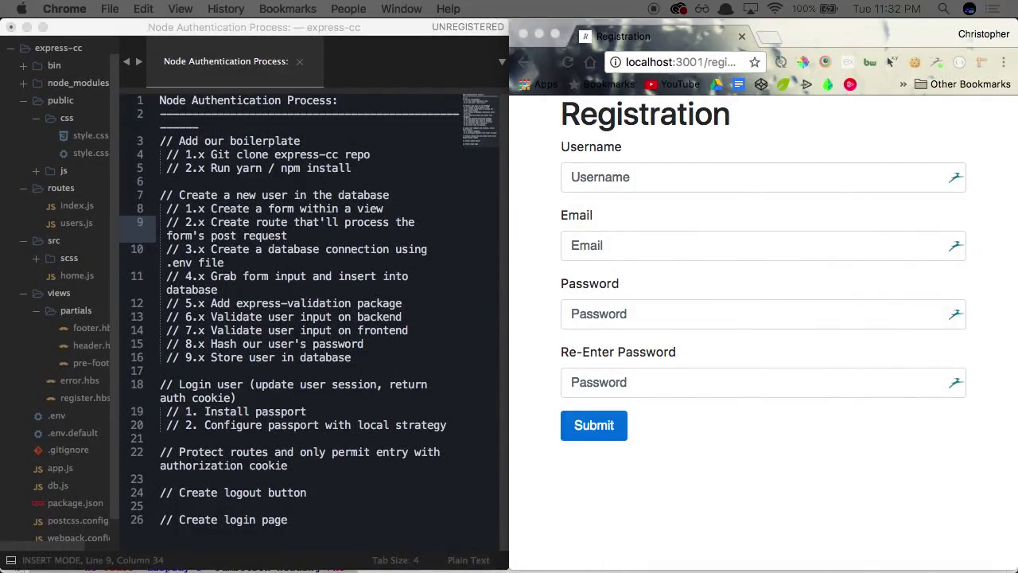
Create a new empty views/home.hbs file in the express-cc project
{"action": "left_click", "coordinate": [296, 323]}
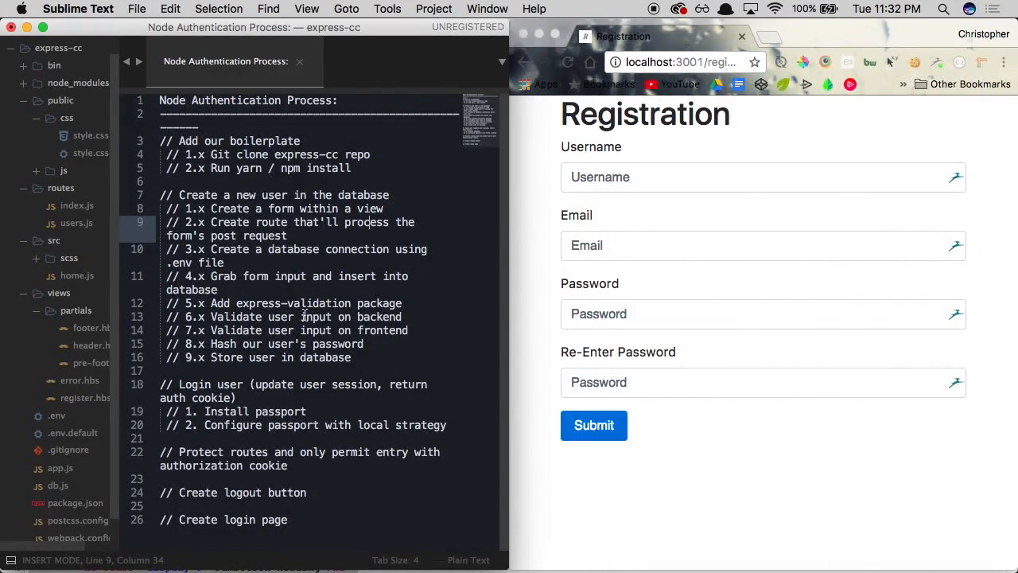
{"action": "key", "text": "super+alt+n"}
{"action": "type", "text": "views/home.hbs"}
{"action": "key", "text": "Return"}
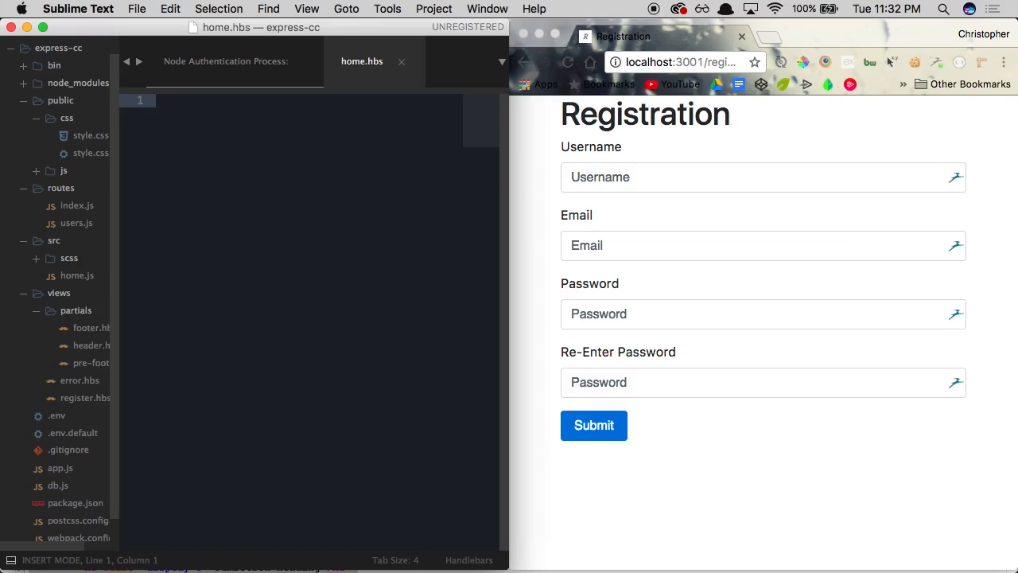
Paste the template markup into home.hbs, remove the trailing IE10 script and comments, and save
{"action": "key", "text": "super+v"}
{"action": "key", "text": "Escape"}
{"action": "key", "text": "super+s"}
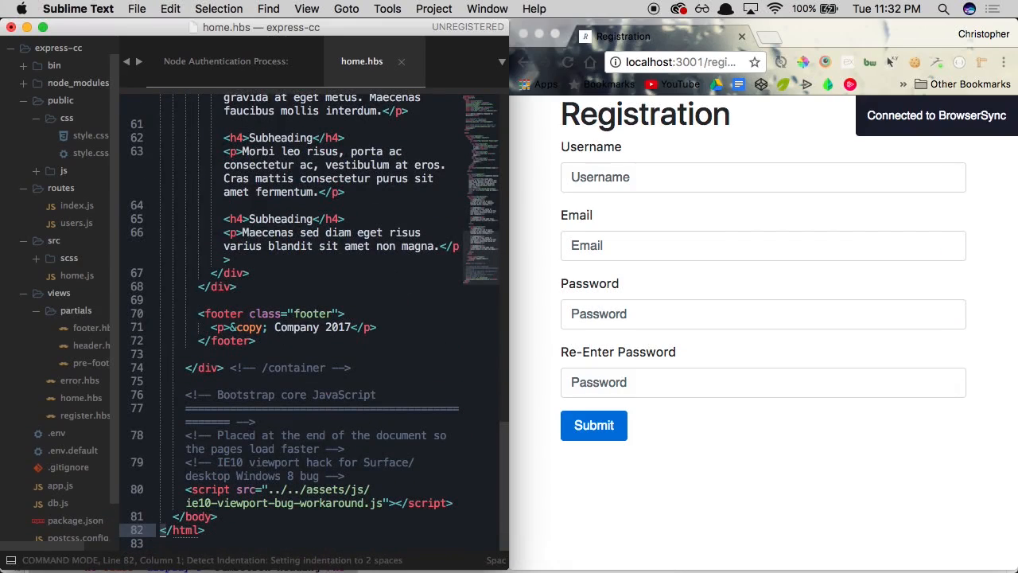
{"action": "key", "text": "k"}
{"action": "key", "text": "k"}
{"action": "key", "text": "d"}
{"action": "key", "text": "d"}
{"action": "key", "text": "k"}
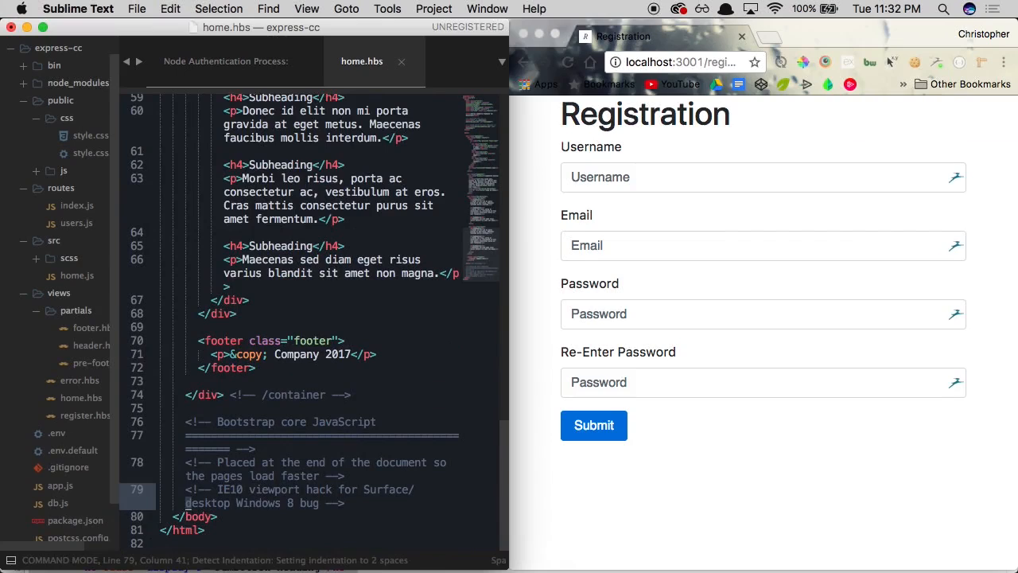
{"action": "key", "text": "shift+v"}
{"action": "key", "text": "k"}
{"action": "key", "text": "k"}
{"action": "key", "text": "d"}
{"action": "key", "text": "super+s"}
{"action": "scroll", "coordinate": [308, 319], "scroll_direction": "up", "scroll_amount": 4}
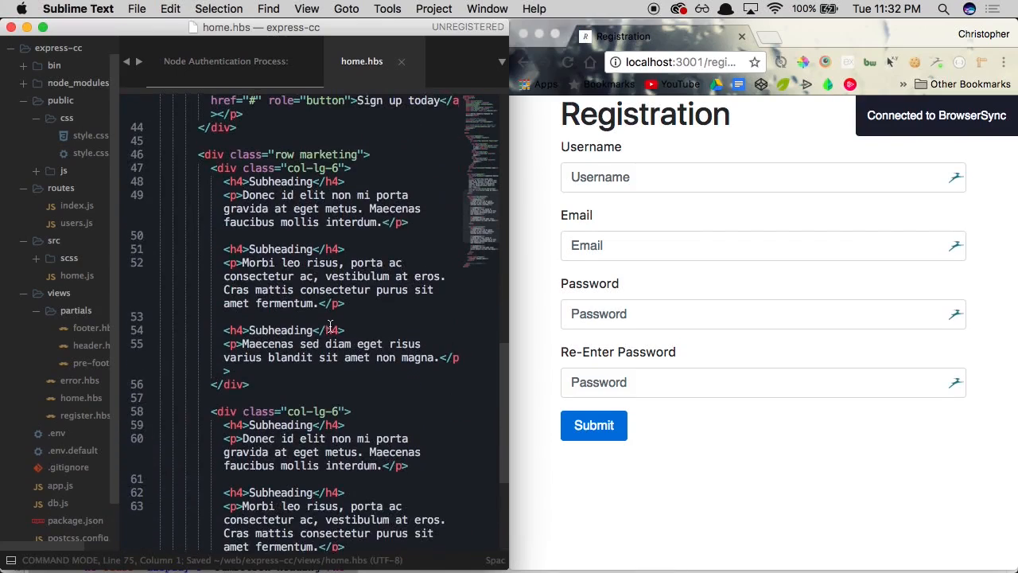
{"action": "scroll", "coordinate": [308, 318], "scroll_direction": "up", "scroll_amount": 3}
{"action": "scroll", "coordinate": [308, 318], "scroll_direction": "up", "scroll_amount": 3}
{"action": "scroll", "coordinate": [307, 319], "scroll_direction": "up", "scroll_amount": 1}
{"action": "scroll", "coordinate": [301, 325], "scroll_direction": "up", "scroll_amount": 2}
{"action": "scroll", "coordinate": [294, 330], "scroll_direction": "up", "scroll_amount": 2}
{"action": "scroll", "coordinate": [284, 345], "scroll_direction": "up", "scroll_amount": 2}
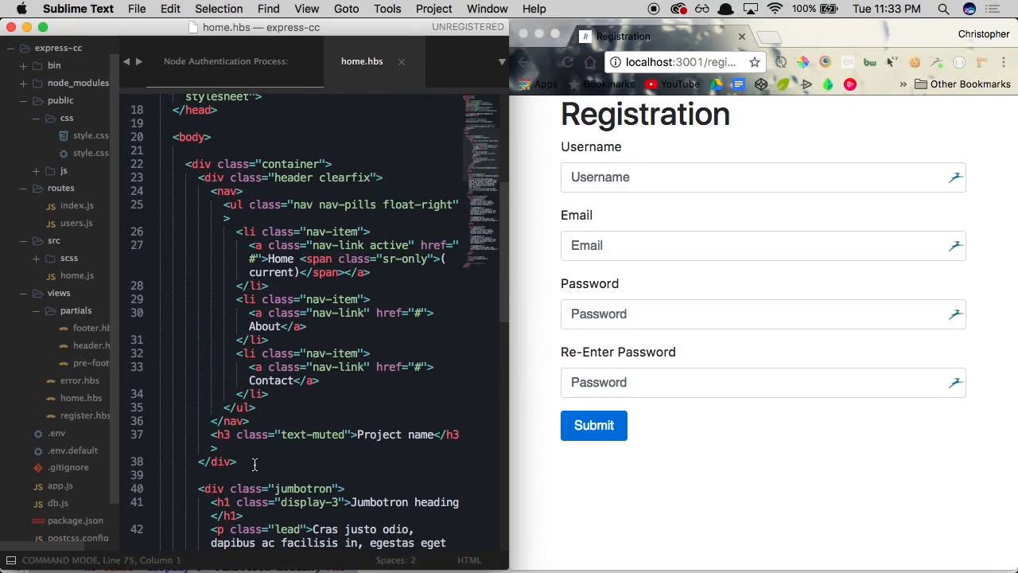
Cut out the header nav block and delete the document head so home.hbs starts at the jumbotron
{"action": "left_click_drag", "start_coordinate": [253, 466], "coordinate": [144, 163]}
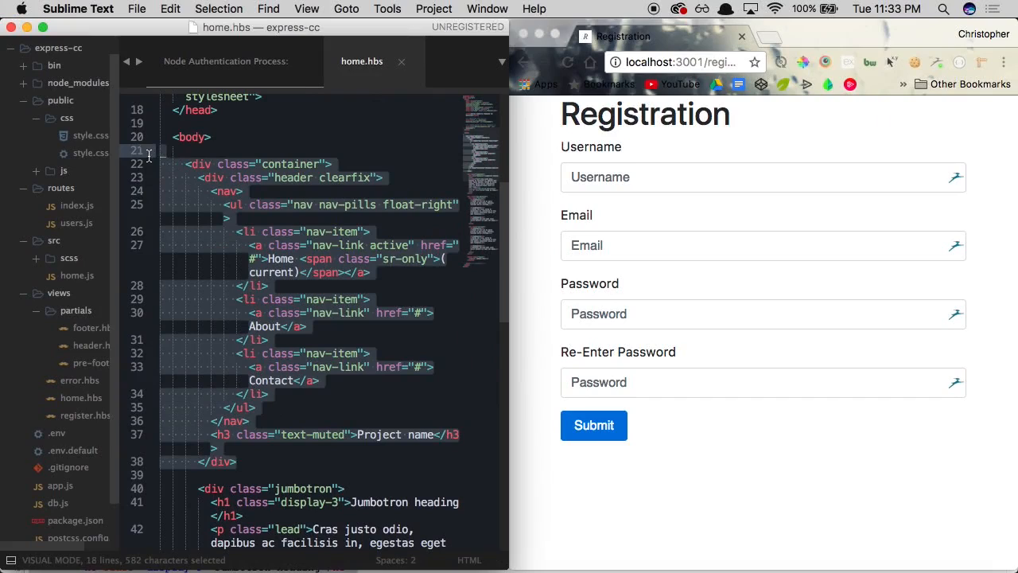
{"action": "key", "text": "d"}
{"action": "scroll", "coordinate": [206, 199], "scroll_direction": "up", "scroll_amount": 3}
{"action": "scroll", "coordinate": [226, 263], "scroll_direction": "up", "scroll_amount": 2}
{"action": "left_click_drag", "start_coordinate": [233, 427], "coordinate": [140, 100]}
{"action": "key", "text": "d"}
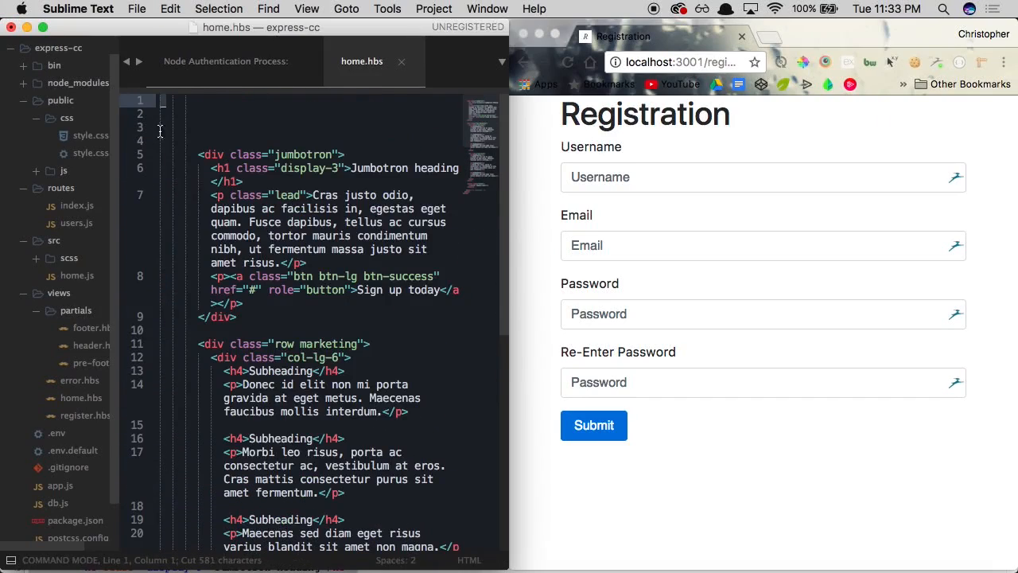
{"action": "key", "text": "d"}
{"action": "key", "text": "d"}
{"action": "key", "text": "d"}
{"action": "key", "text": "d"}
{"action": "key", "text": "d"}
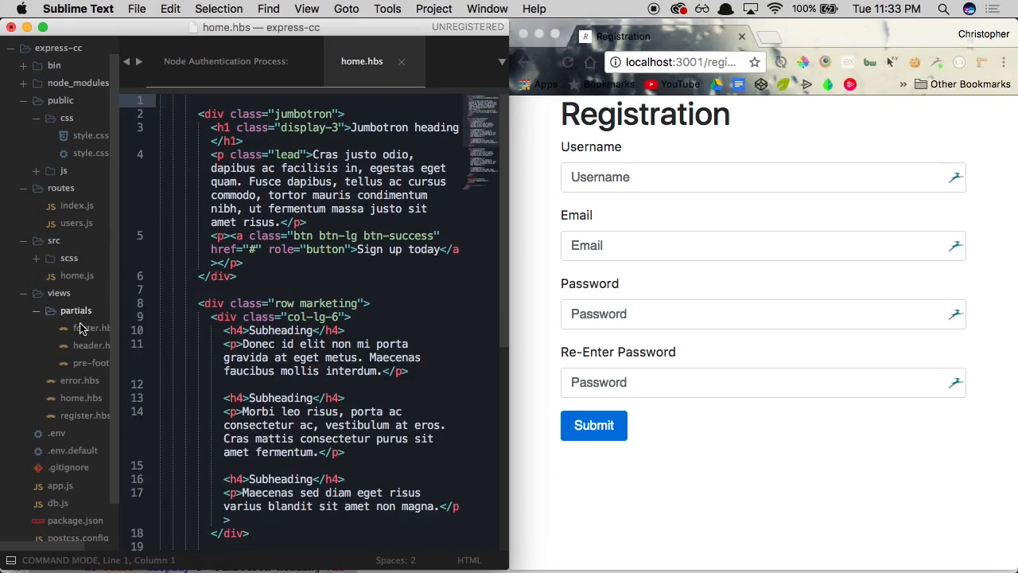
Paste the header nav block into header.hbs after the IE8 notice and save
{"action": "left_click", "coordinate": [88, 346]}
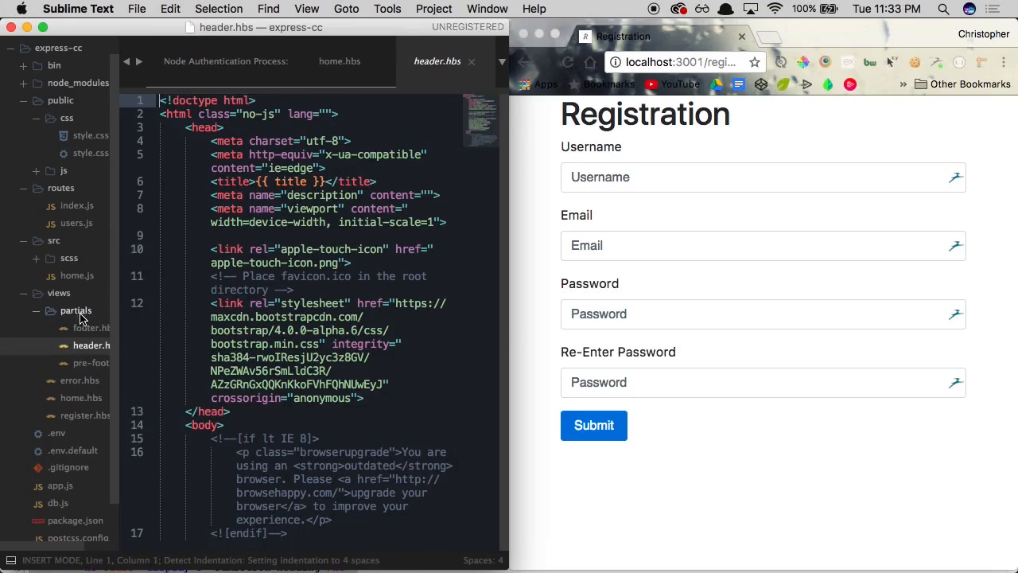
{"action": "left_click", "coordinate": [304, 532]}
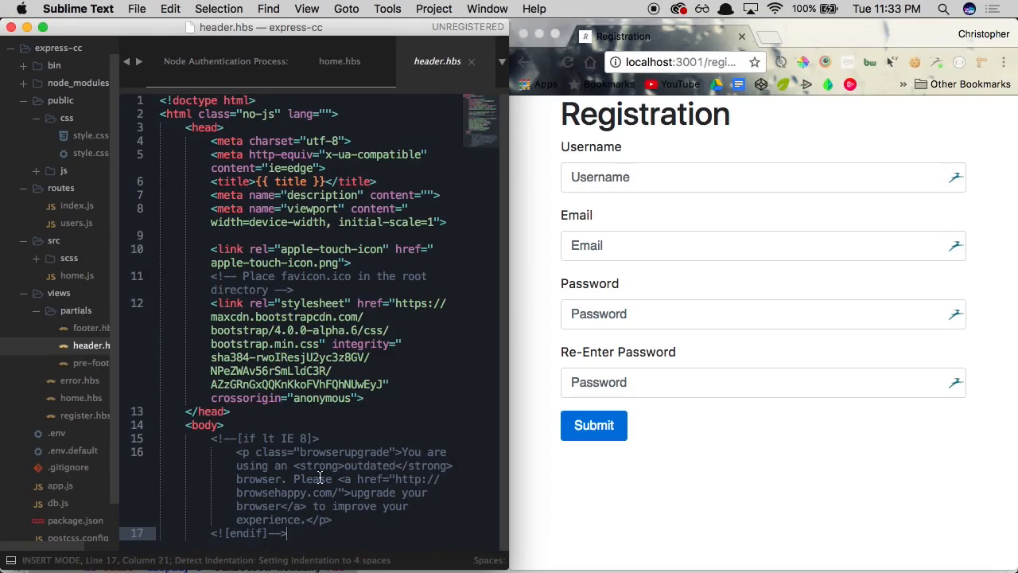
{"action": "key", "text": "Return"}
{"action": "key", "text": "Return"}
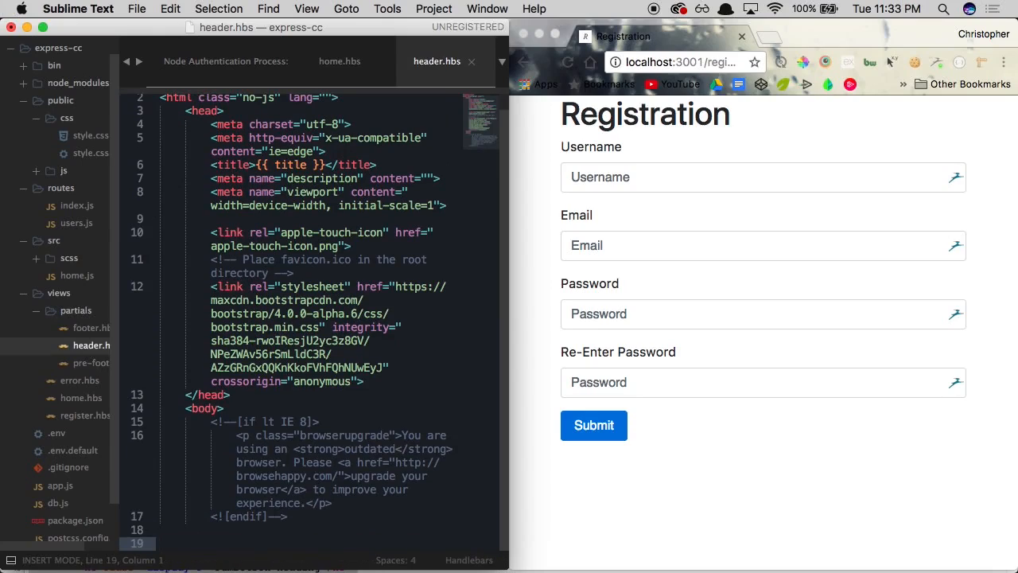
{"action": "key", "text": "super+v"}
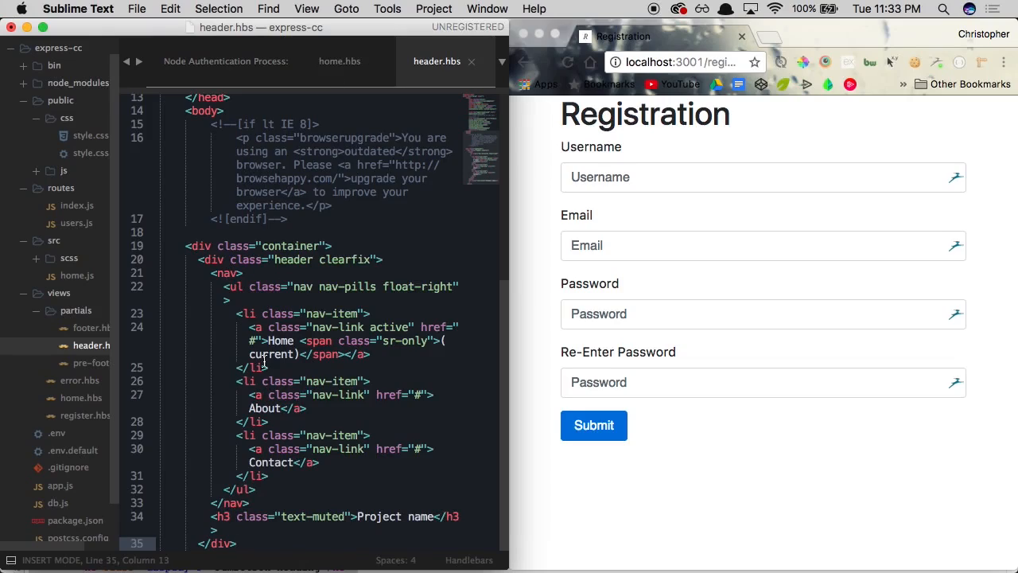
{"action": "key", "text": "super+s"}
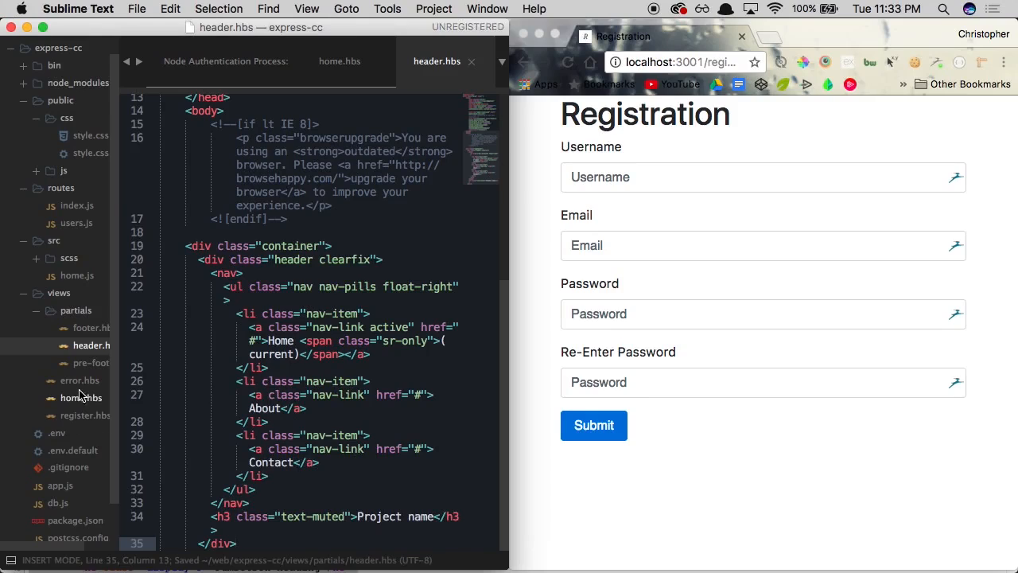
{"action": "scroll", "coordinate": [295, 385], "scroll_direction": "up", "scroll_amount": 2}
{"action": "scroll", "coordinate": [294, 384], "scroll_direction": "up", "scroll_amount": 10}
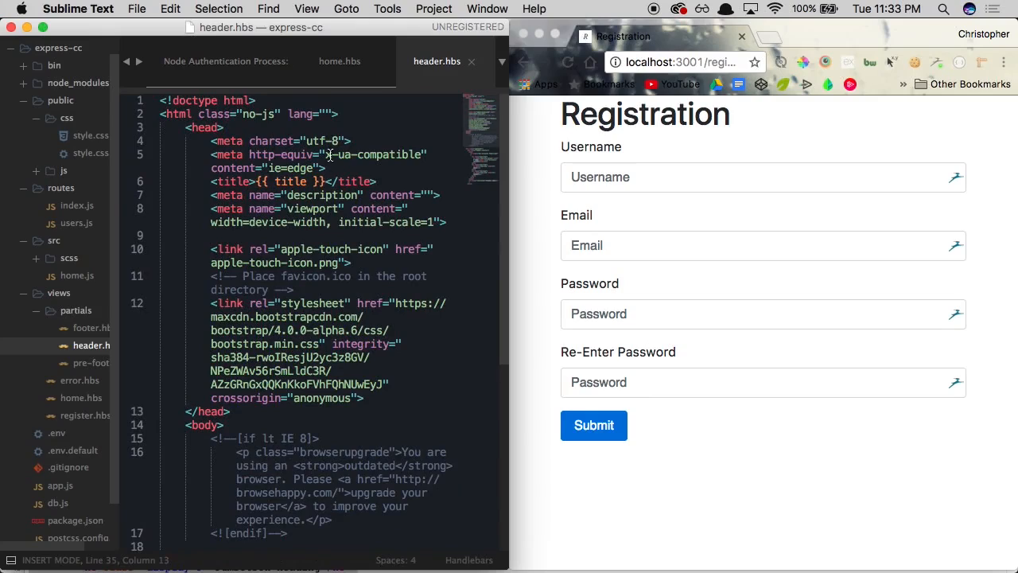
Save home.hbs, then copy the {{> header }} include from line 1 of register.hbs
{"action": "left_click", "coordinate": [327, 72]}
{"action": "left_click", "coordinate": [357, 181]}
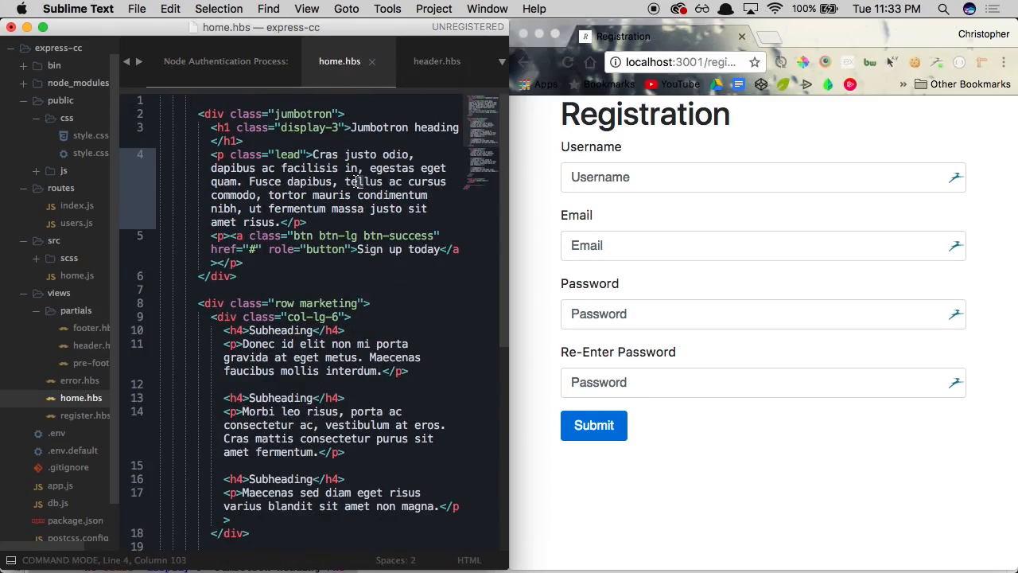
{"action": "key", "text": "super+s"}
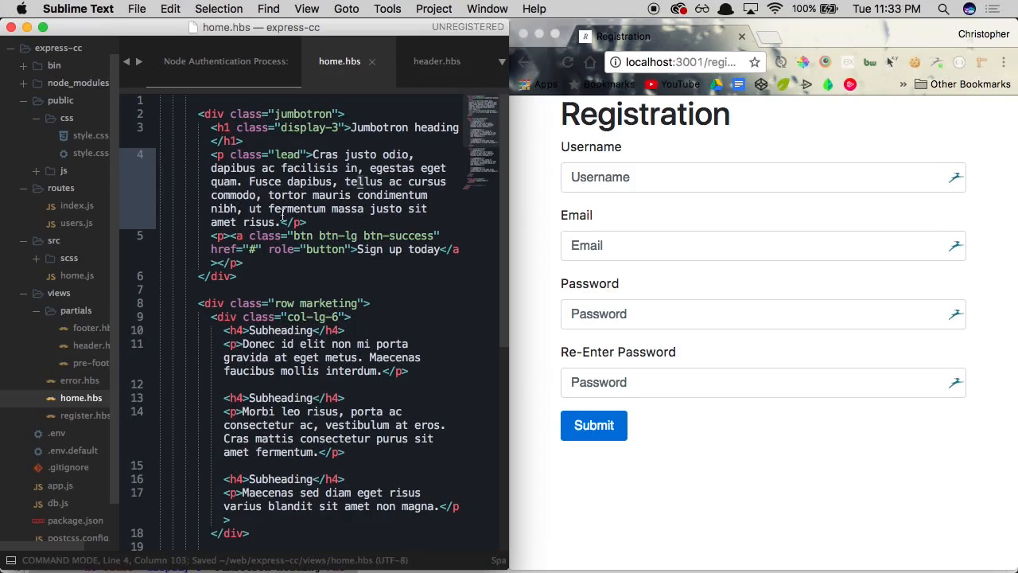
{"action": "left_click", "coordinate": [97, 421]}
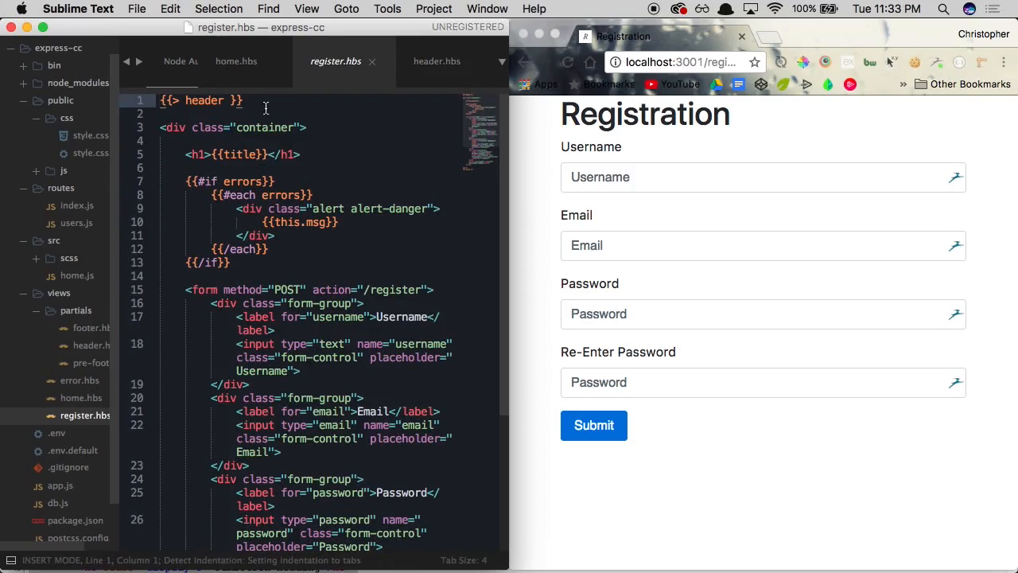
{"action": "left_click_drag", "start_coordinate": [266, 101], "coordinate": [155, 101]}
{"action": "key", "text": "super+c"}
Paste {{> header }} at the top of home.hbs on its own line and save
{"action": "left_click", "coordinate": [433, 63]}
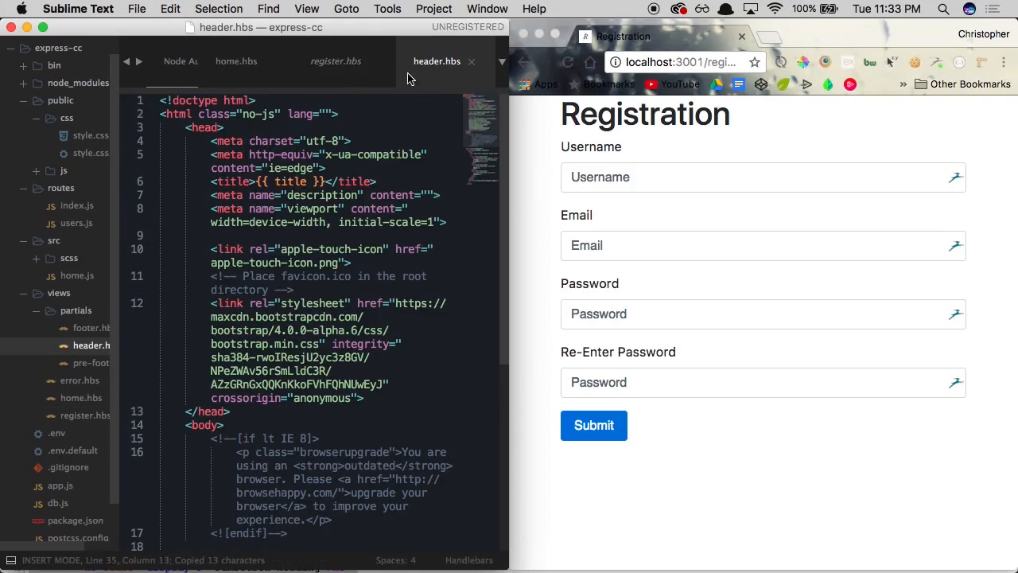
{"action": "left_click", "coordinate": [234, 64]}
{"action": "left_click", "coordinate": [231, 100]}
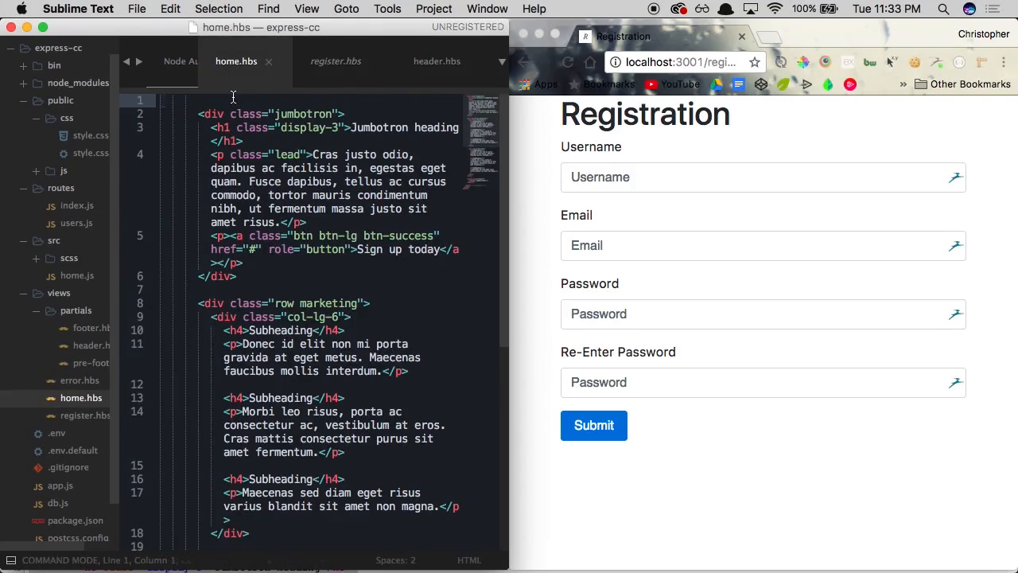
{"action": "key", "text": "i"}
{"action": "key", "text": "super+v"}
{"action": "key", "text": "Return"}
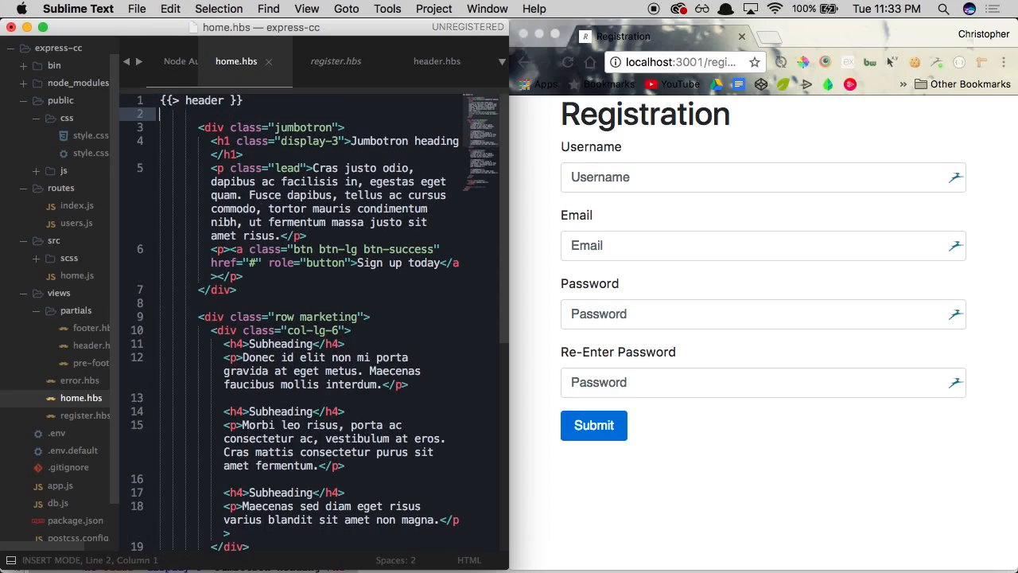
{"action": "key", "text": "super+s"}
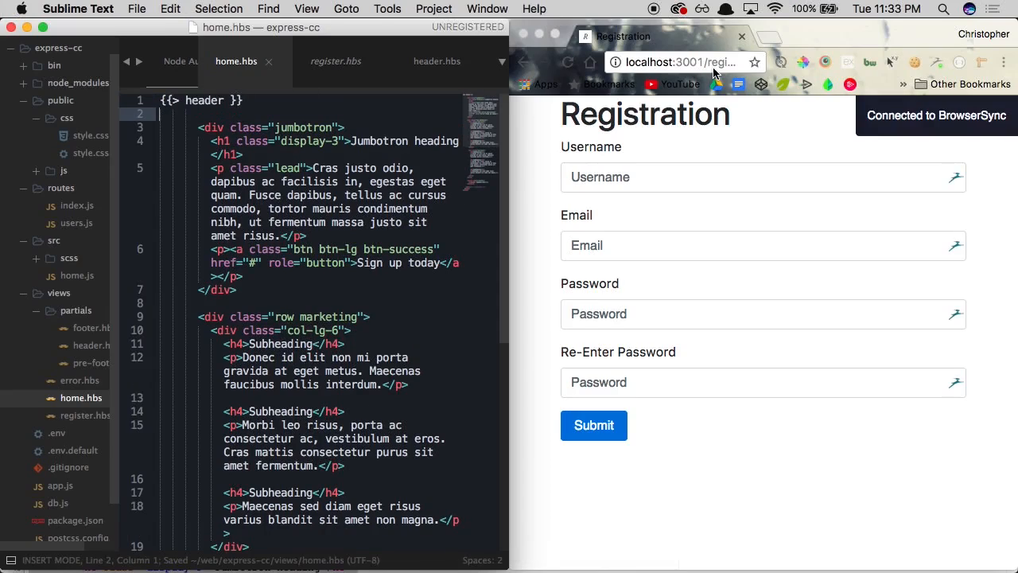
In Chrome, remove 'register' from the URL and load localhost:3001, which returns 404
{"action": "left_click", "coordinate": [720, 64]}
{"action": "double_click", "coordinate": [723, 64]}
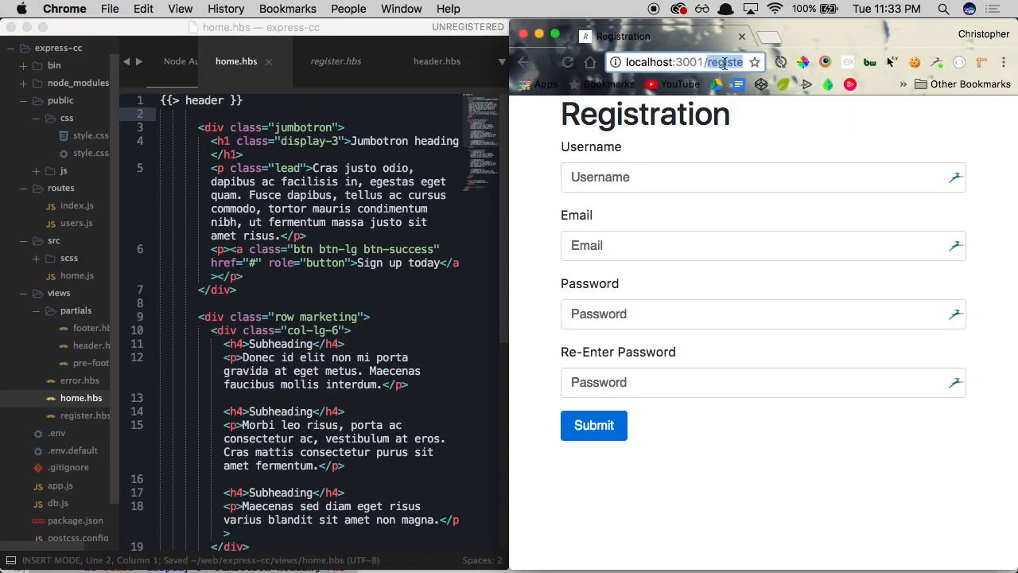
{"action": "key", "text": "BackSpace"}
{"action": "key", "text": "Return"}
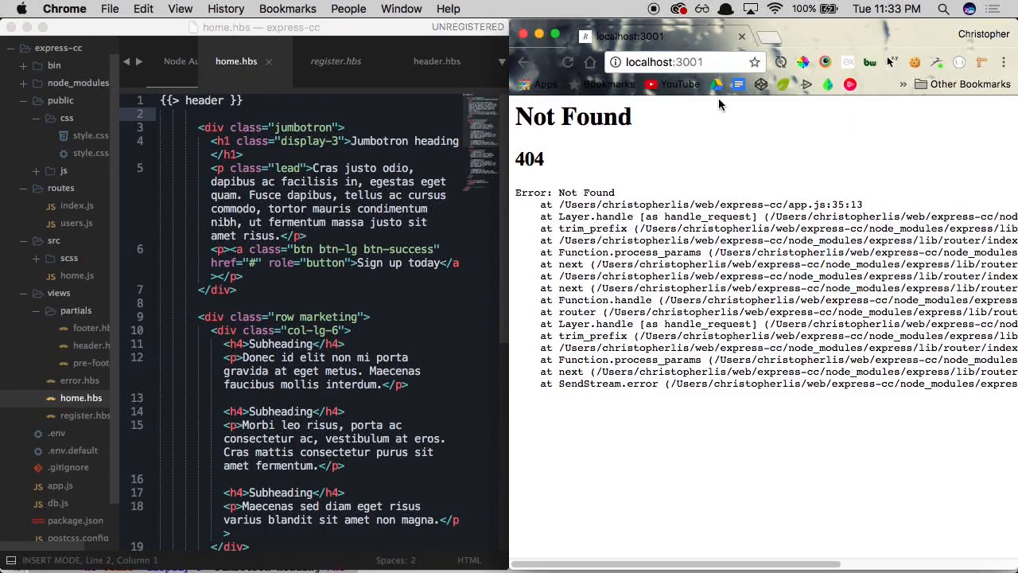
In routes/index.js, add an empty router.get('/') home route handler block
{"action": "left_click", "coordinate": [89, 211]}
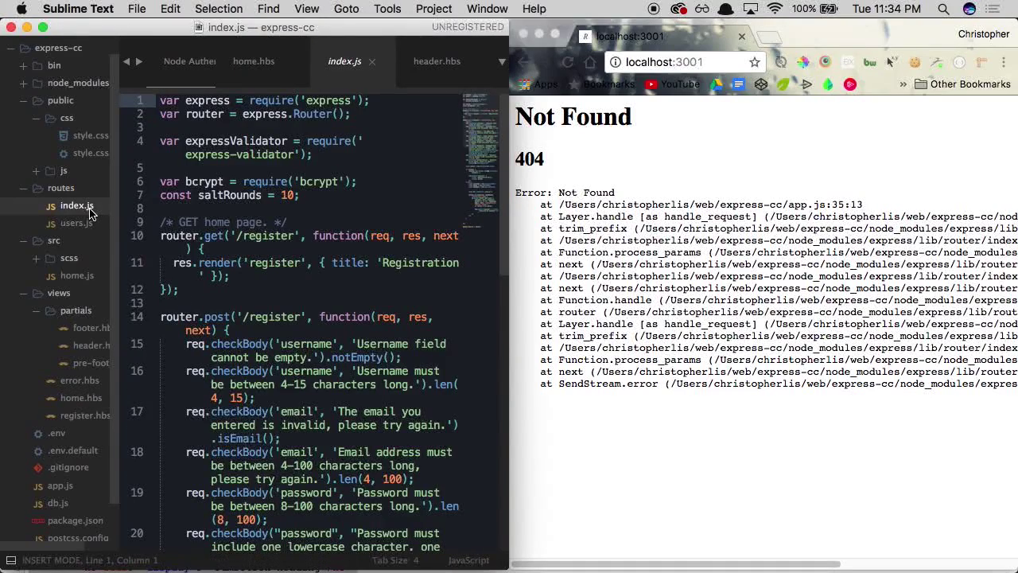
{"action": "left_click", "coordinate": [245, 223]}
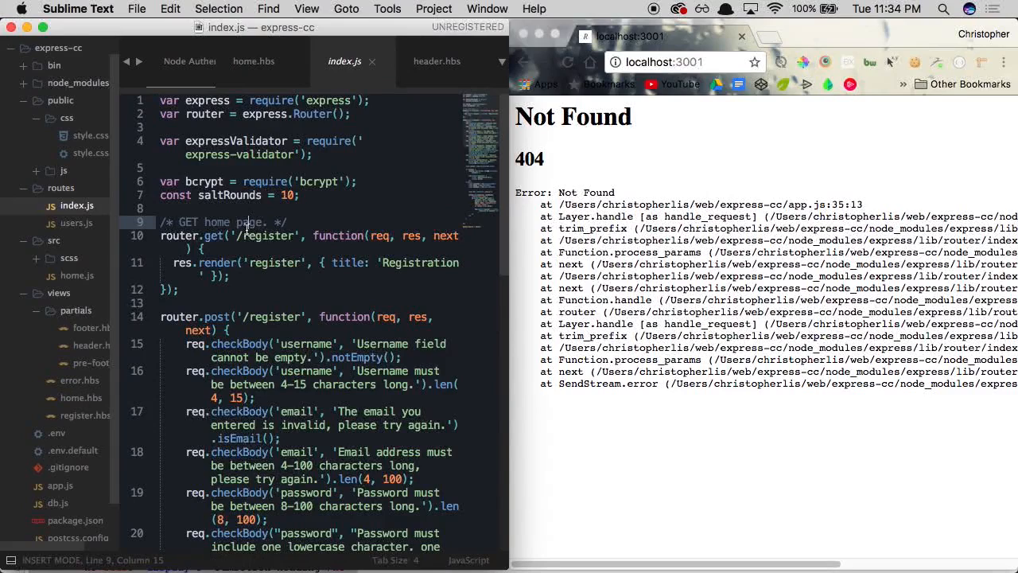
{"action": "key", "text": "Escape"}
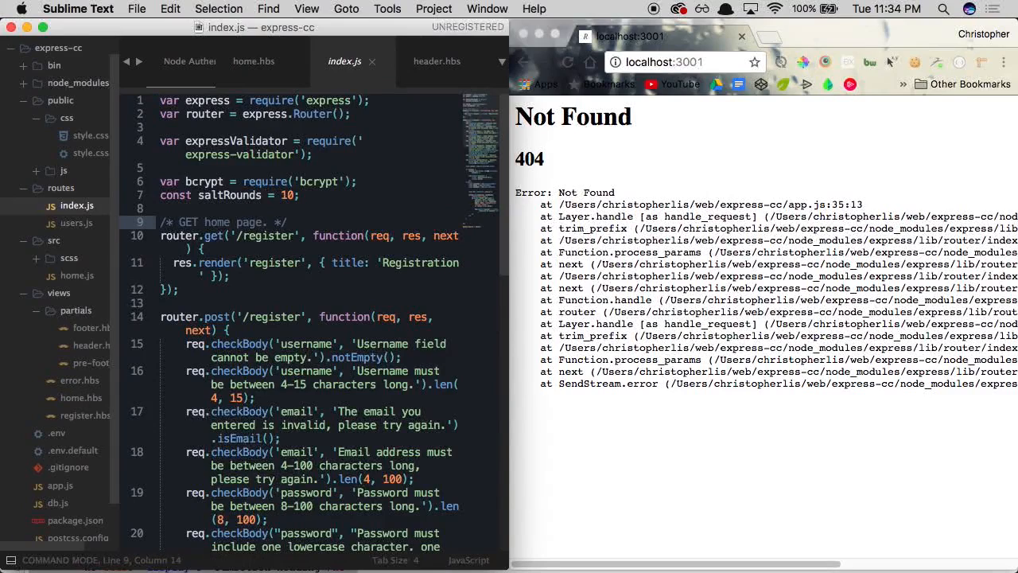
{"action": "type", "text": "o"}
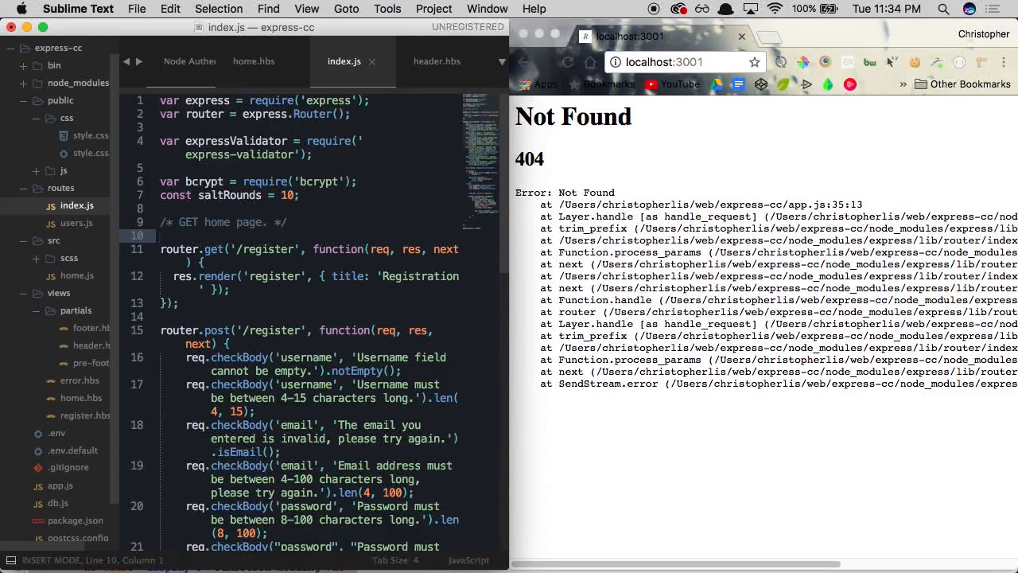
{"action": "type", "text": "router"}
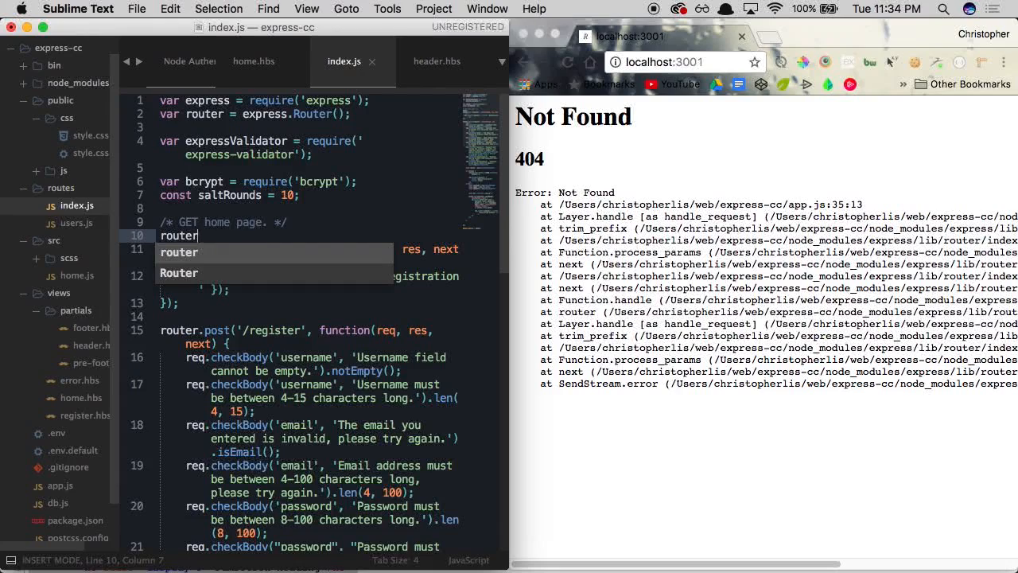
{"action": "type", "text": ".get("}
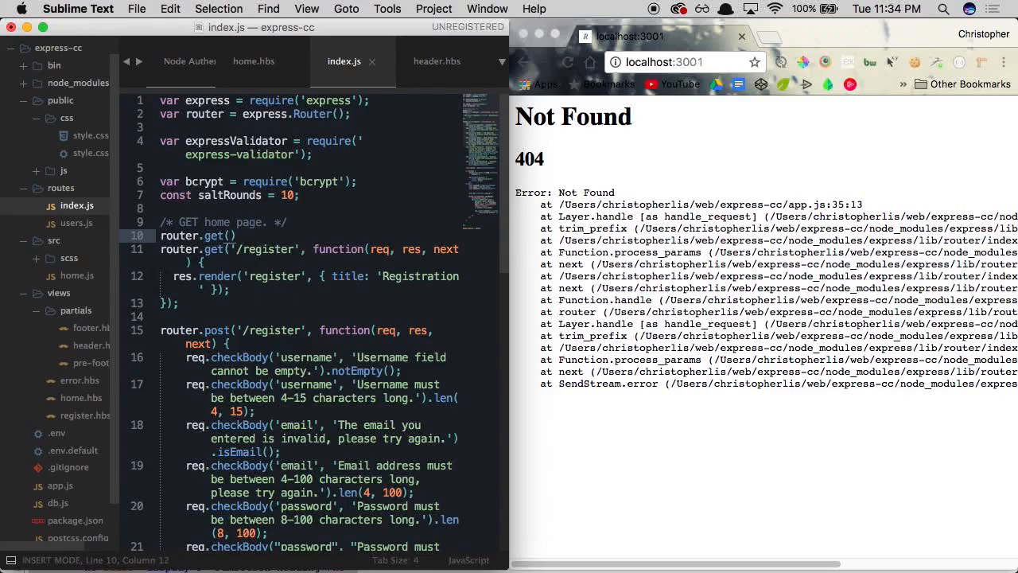
{"action": "type", "text": "'/', function(req"}
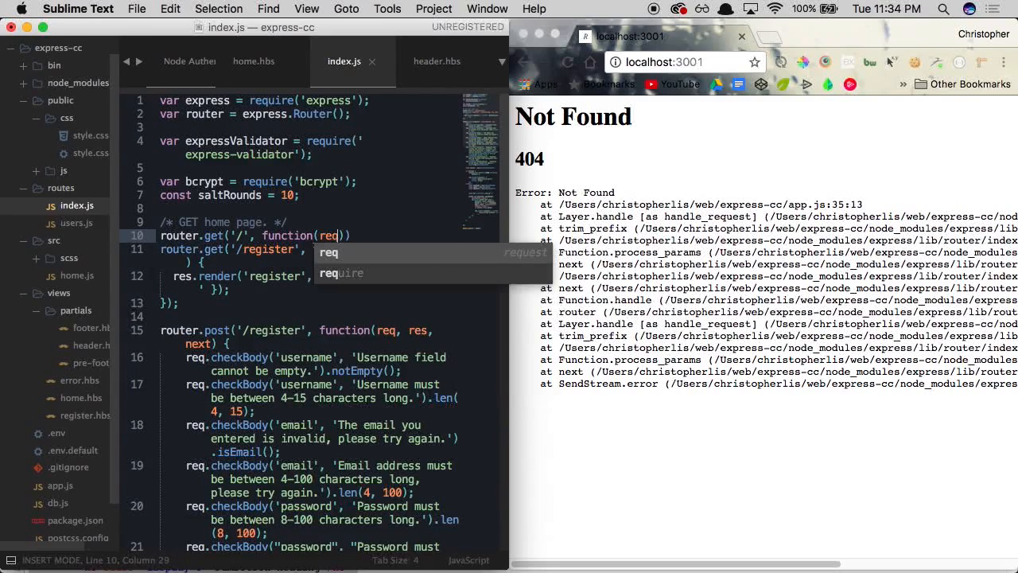
{"action": "type", "text": ", res"}
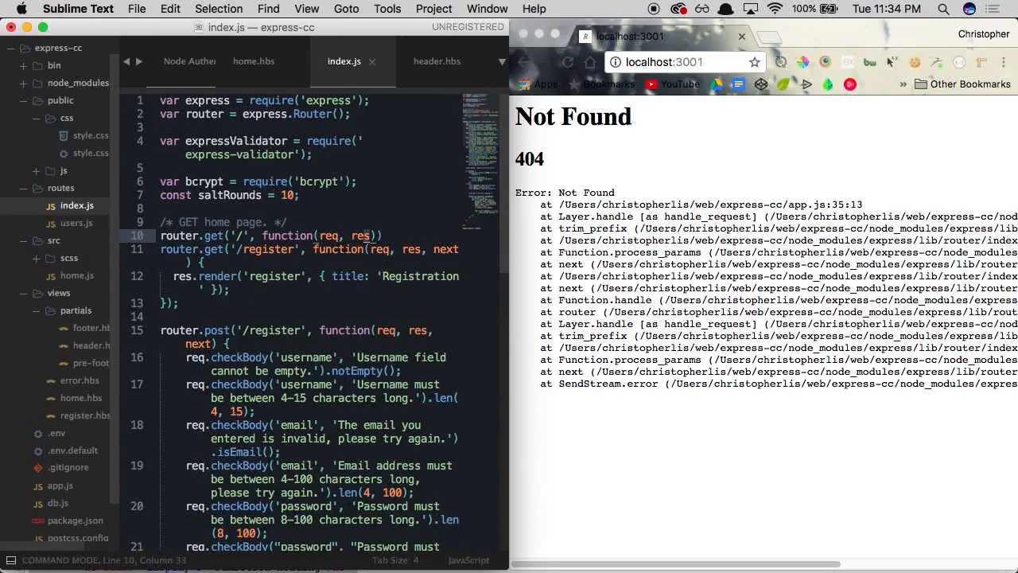
{"action": "type", "text": ") {"}
{"action": "key", "text": "Return"}
{"action": "key", "text": "Down"}
{"action": "key", "text": "End"}
{"action": "type", "text": ";"}
{"action": "key", "text": "Return"}
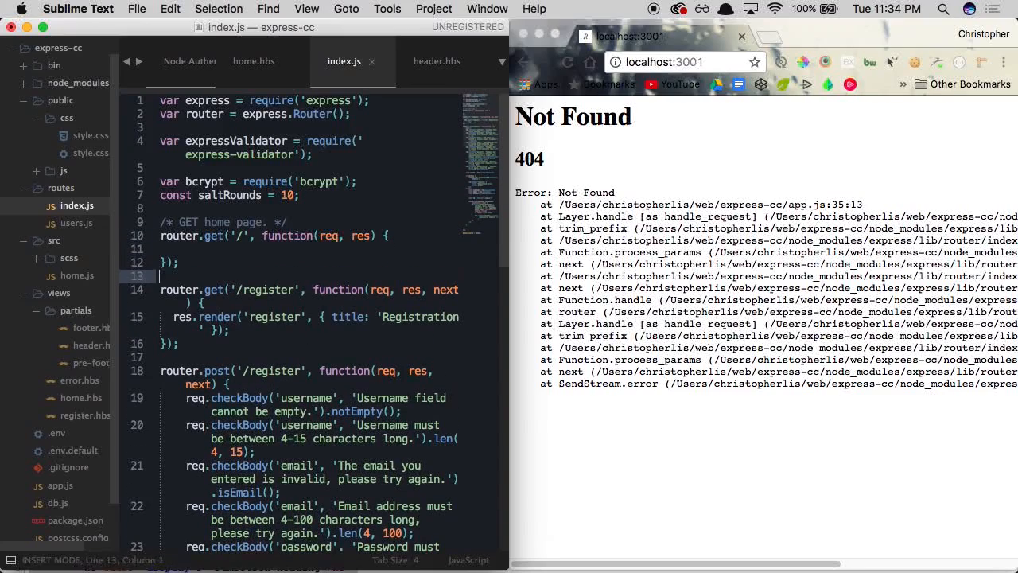
{"action": "key", "text": "Escape"}
Copy the register route's res.render line into the home route and reindent the file
{"action": "key", "text": "Down"}
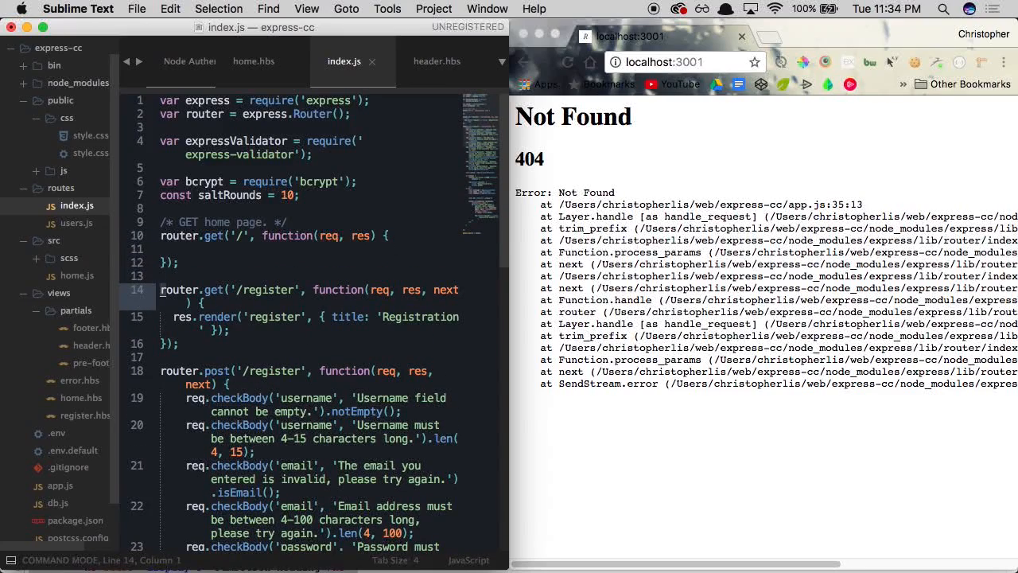
{"action": "key", "text": "Down"}
{"action": "key", "text": "super+c"}
{"action": "key", "text": "Up"}
{"action": "key", "text": "Up"}
{"action": "key", "text": "Up"}
{"action": "key", "text": "super+v"}
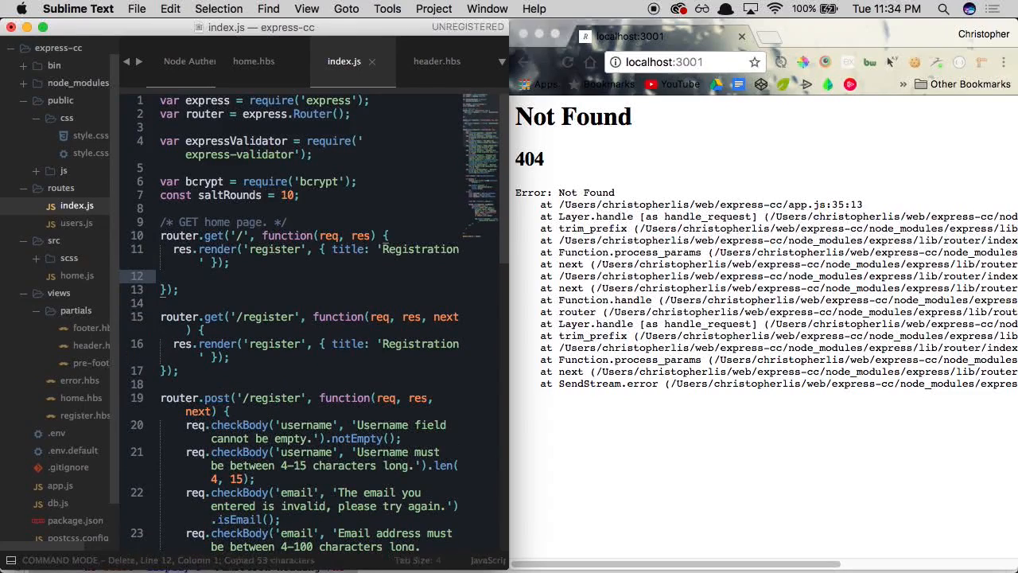
{"action": "key", "text": "d"}
{"action": "key", "text": "d"}
{"action": "key", "text": "super+a"}
{"action": "key", "text": "equal"}
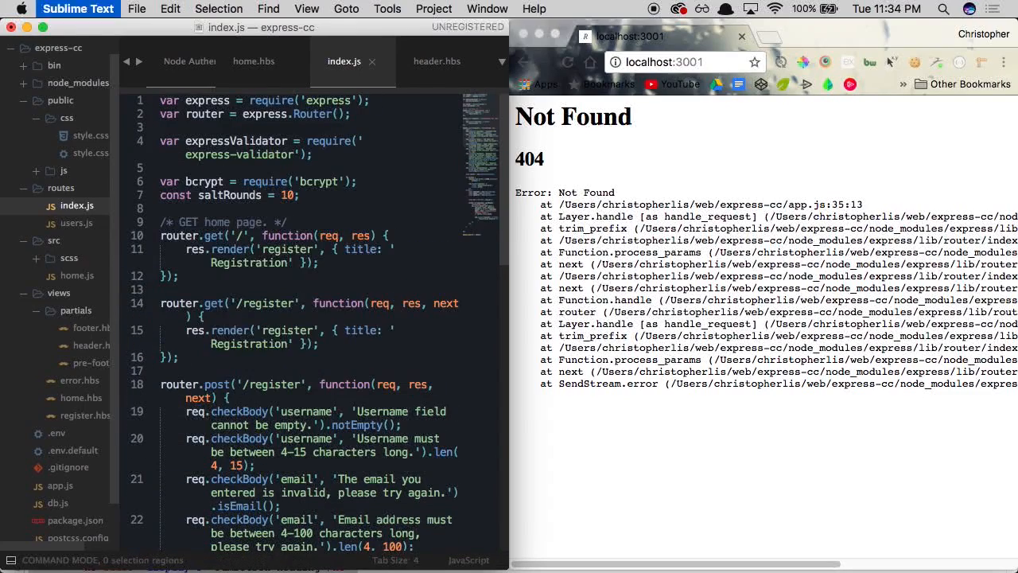
Change the copied render to view 'home' with title 'Home' and save index.js
{"action": "left_click", "coordinate": [299, 249]}
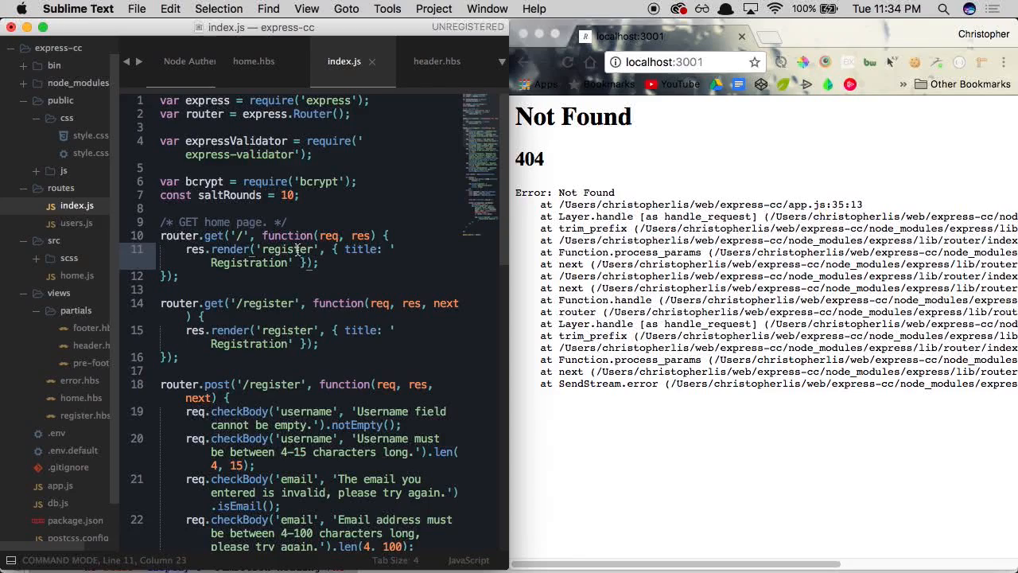
{"action": "double_click", "coordinate": [294, 250]}
{"action": "type", "text": "c"}
{"action": "type", "text": "hom"}
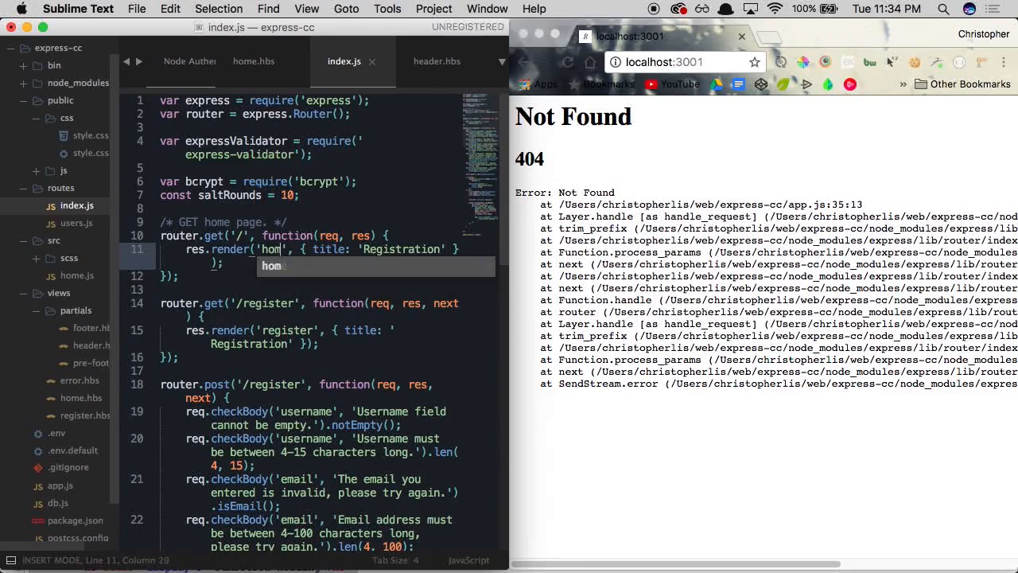
{"action": "type", "text": "e"}
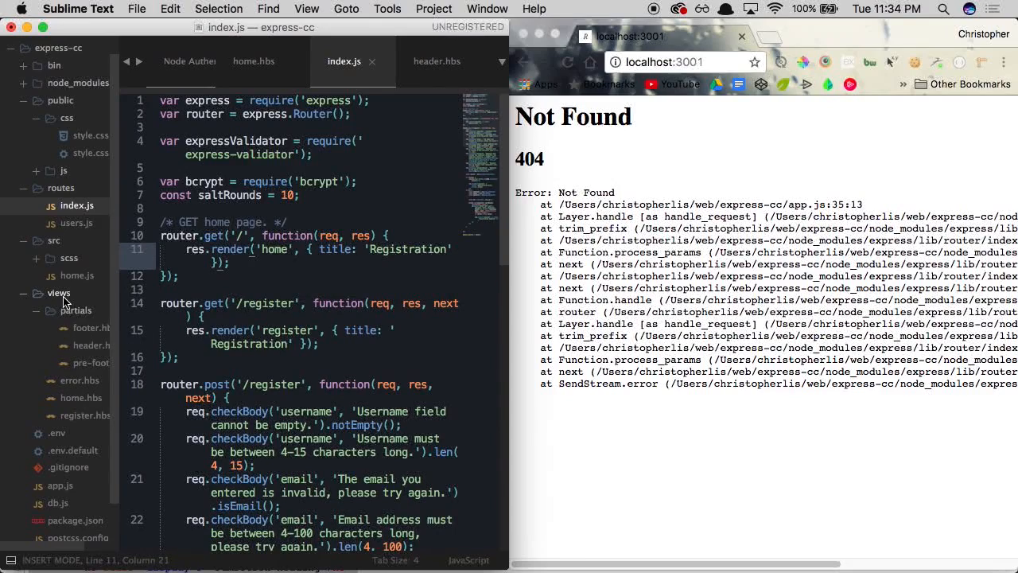
{"action": "double_click", "coordinate": [416, 250]}
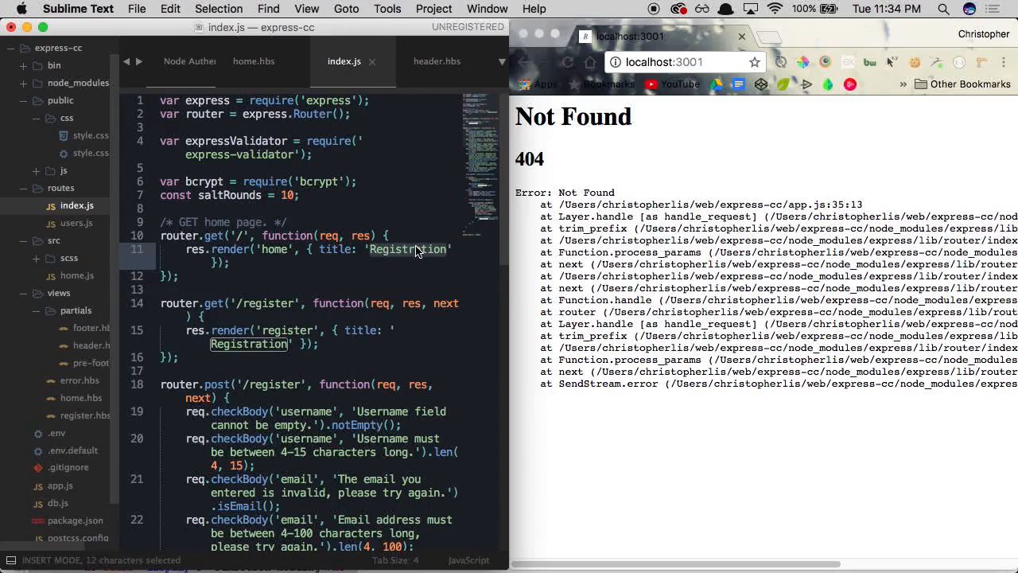
{"action": "type", "text": "Home"}
{"action": "key", "text": "super+s"}
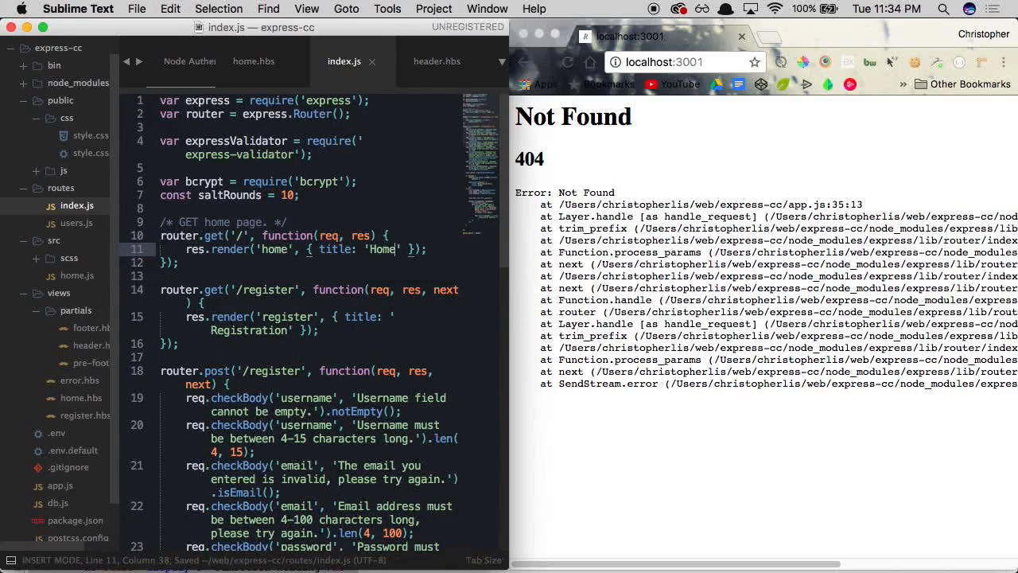
{"action": "left_click", "coordinate": [734, 213]}
Reload localhost:3001 in Chrome to show the Home page, then return to Sublime Text
{"action": "key", "text": "super+r"}
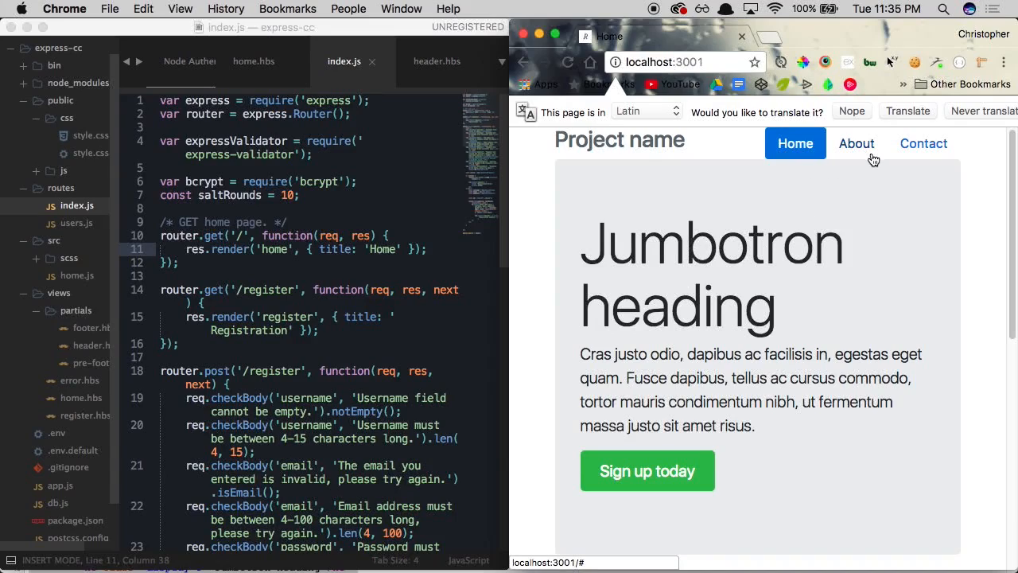
{"action": "key", "text": "super+Tab"}
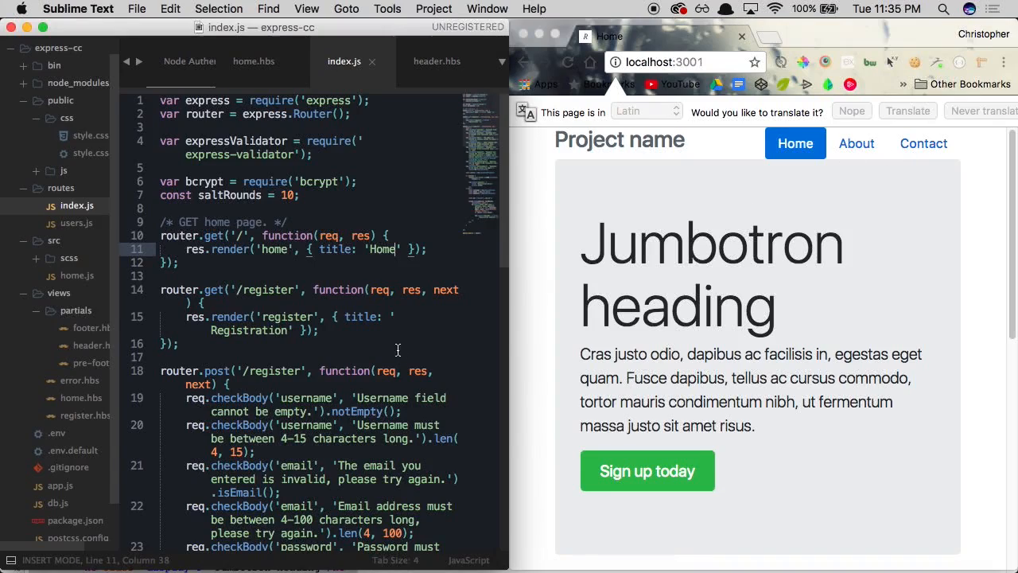
In header.hbs, turn the About nav item into a Register link to /register and save
{"action": "left_click", "coordinate": [92, 347]}
{"action": "left_click", "coordinate": [301, 318]}
{"action": "scroll", "coordinate": [301, 319], "scroll_direction": "down", "scroll_amount": 5}
{"action": "scroll", "coordinate": [300, 319], "scroll_direction": "down", "scroll_amount": 3}
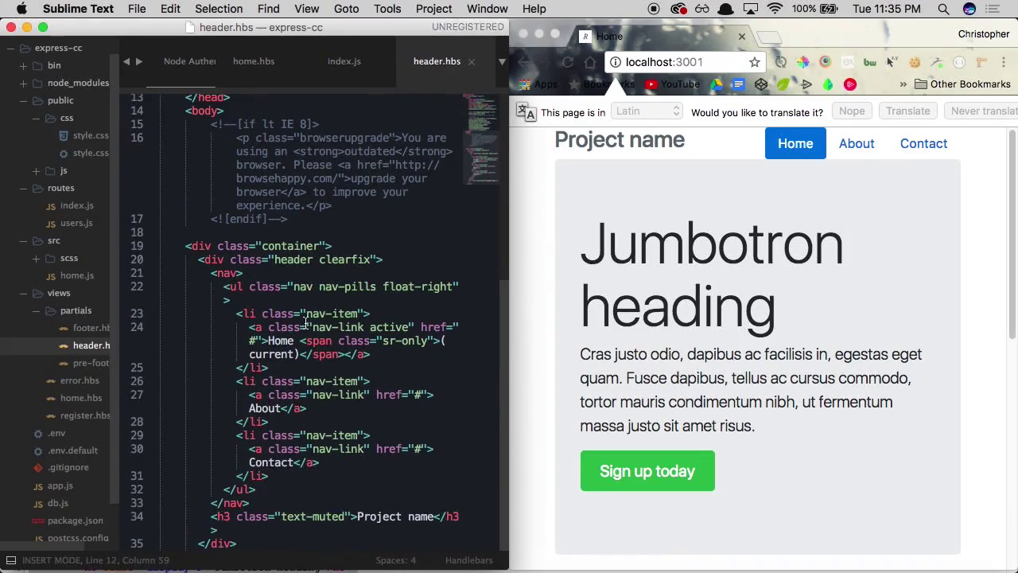
{"action": "double_click", "coordinate": [265, 409]}
{"action": "key", "text": "BackSpace"}
{"action": "type", "text": "Regri"}
{"action": "key", "text": "BackSpace"}
{"action": "key", "text": "BackSpace"}
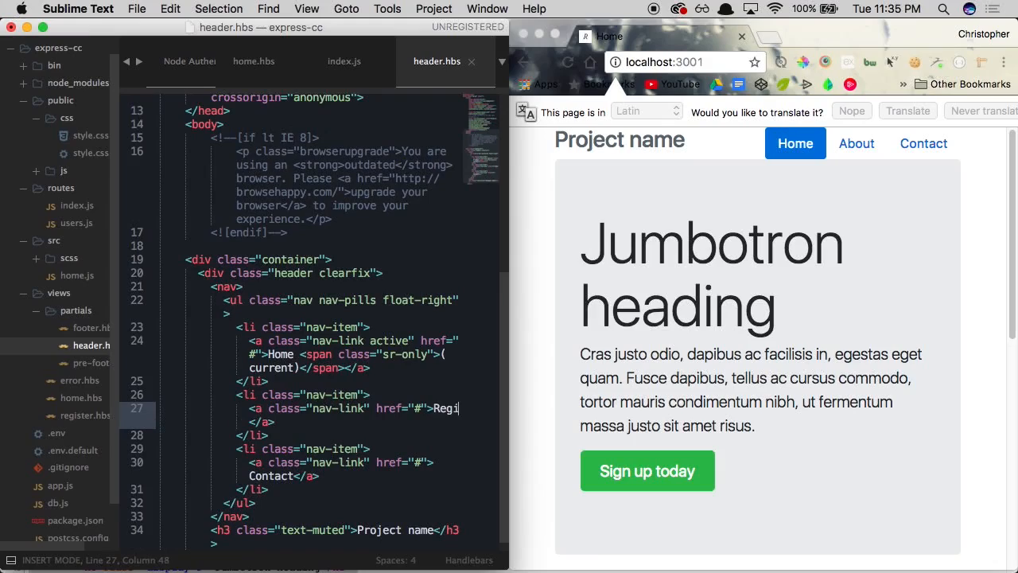
{"action": "type", "text": "ster"}
{"action": "key", "text": "Escape"}
{"action": "key", "text": "k"}
{"action": "key", "text": "e"}
{"action": "key", "text": "e"}
{"action": "key", "text": "e"}
{"action": "key", "text": "e"}
{"action": "key", "text": "e"}
{"action": "key", "text": "e"}
{"action": "type", "text": "hhs/register"}
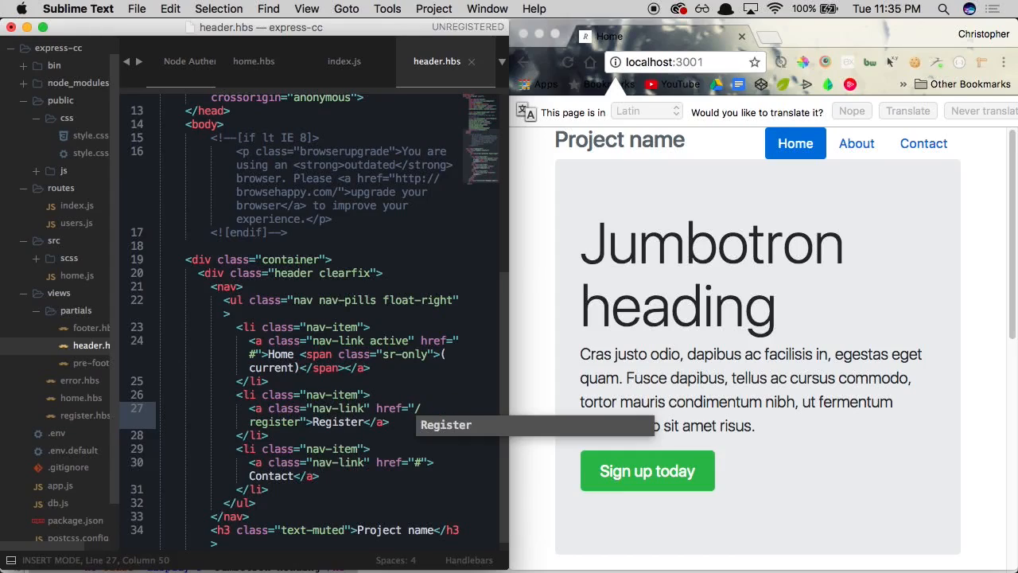
{"action": "key", "text": "Escape"}
{"action": "key", "text": "super+s"}
Turn the Contact nav item into a Profile link to /profile and copy its <li> block
{"action": "key", "text": "j"}
{"action": "key", "text": "j"}
{"action": "key", "text": "j"}
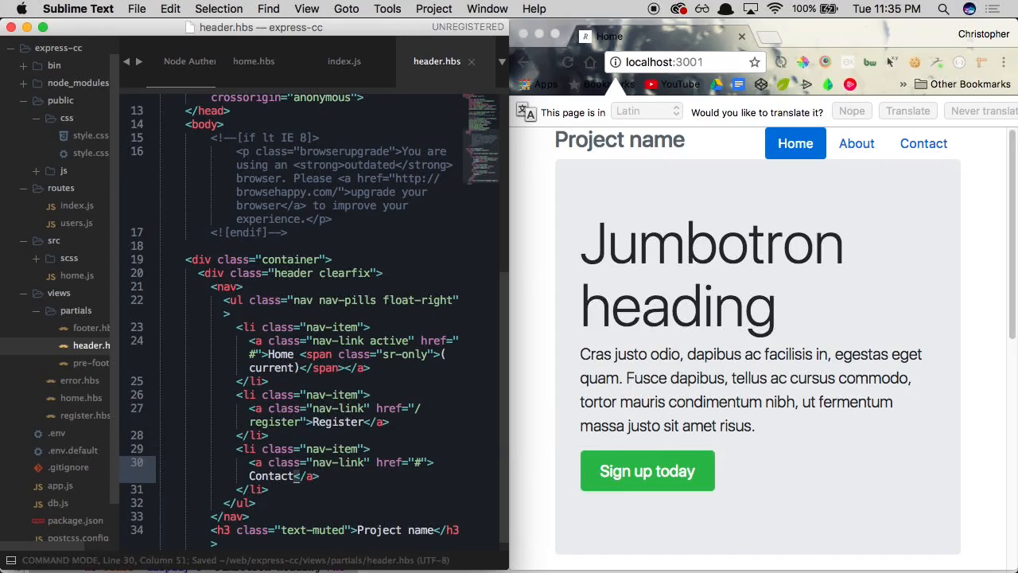
{"action": "key", "text": "b"}
{"action": "key", "text": "c"}
{"action": "key", "text": "i"}
{"action": "key", "text": "t"}
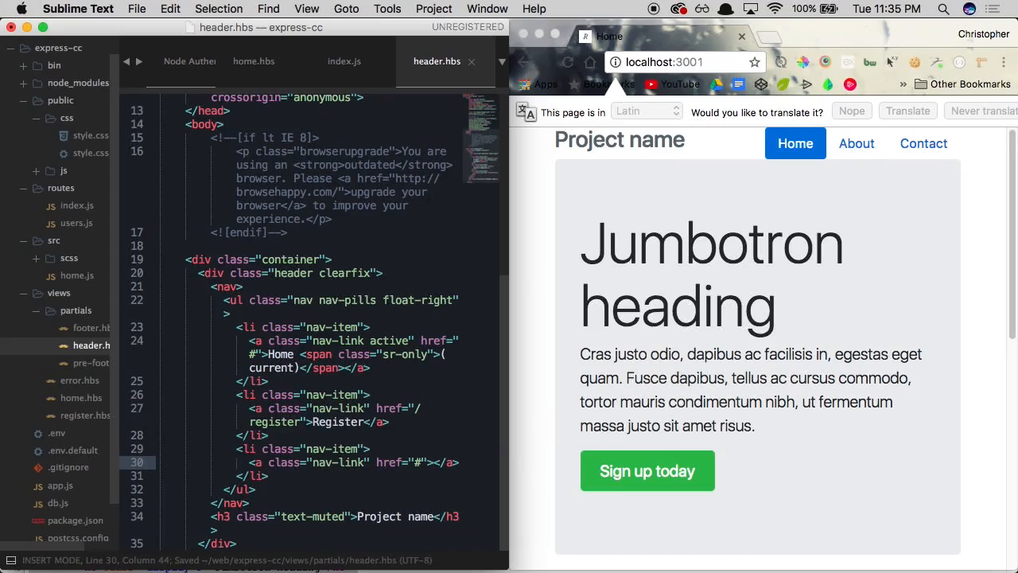
{"action": "type", "text": "profile"}
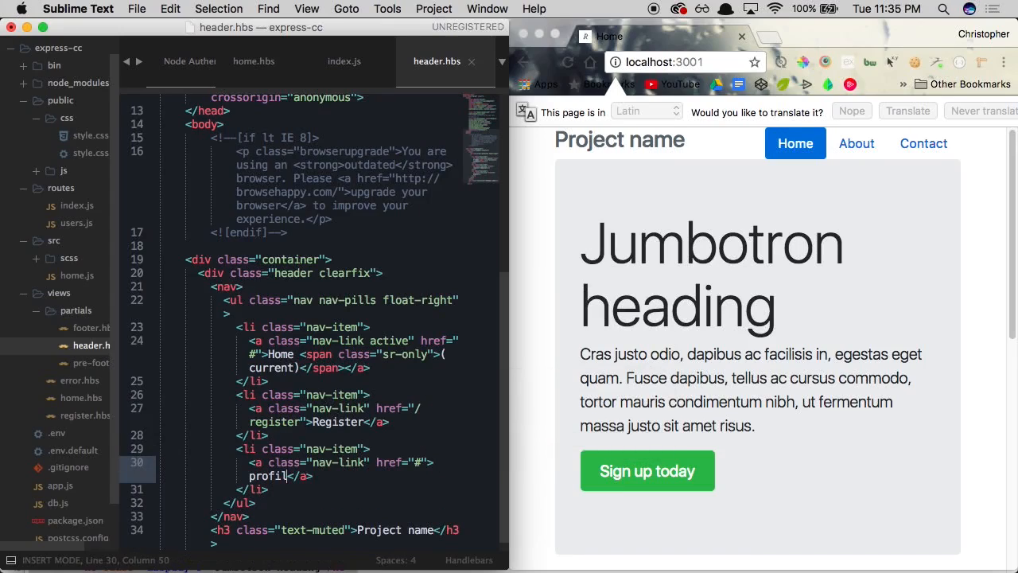
{"action": "key", "text": "BackSpace"}
{"action": "key", "text": "BackSpace"}
{"action": "key", "text": "BackSpace"}
{"action": "type", "text": "Profile"}
{"action": "key", "text": "Escape"}
{"action": "key", "text": "k"}
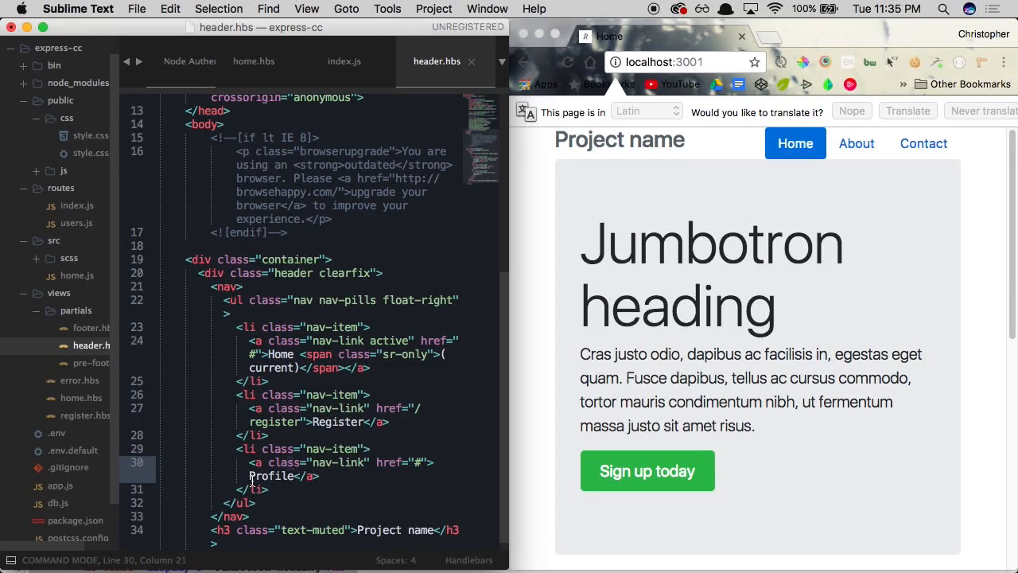
{"action": "left_click_drag", "start_coordinate": [246, 476], "coordinate": [287, 477]}
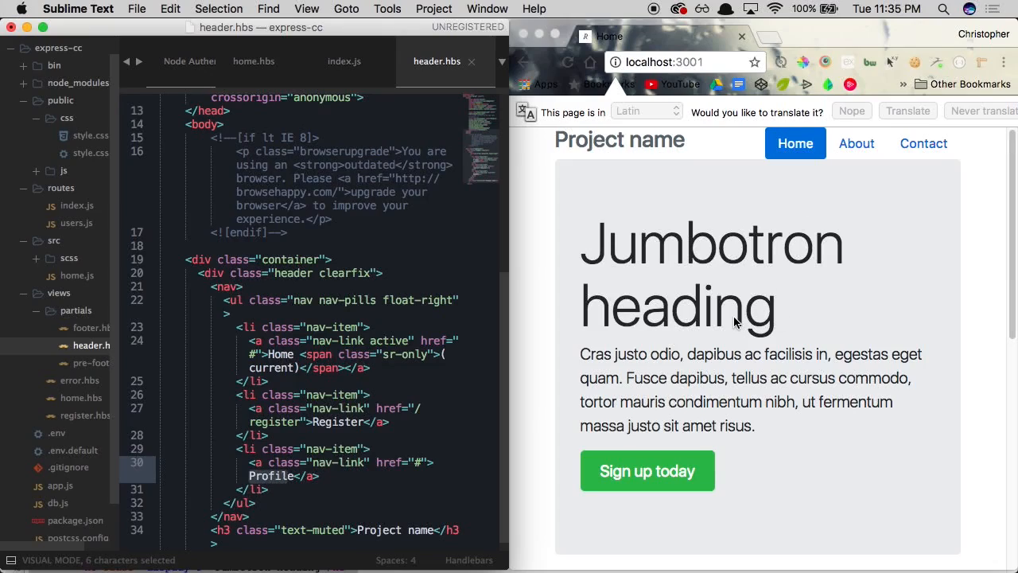
{"action": "left_click", "coordinate": [419, 463]}
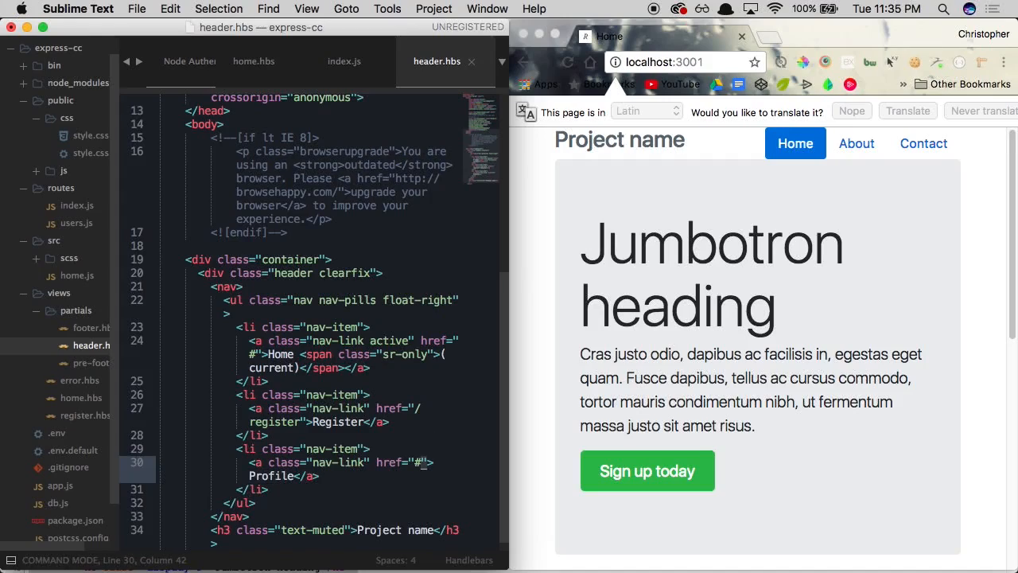
{"action": "type", "text": "s/profile"}
{"action": "key", "text": "Escape"}
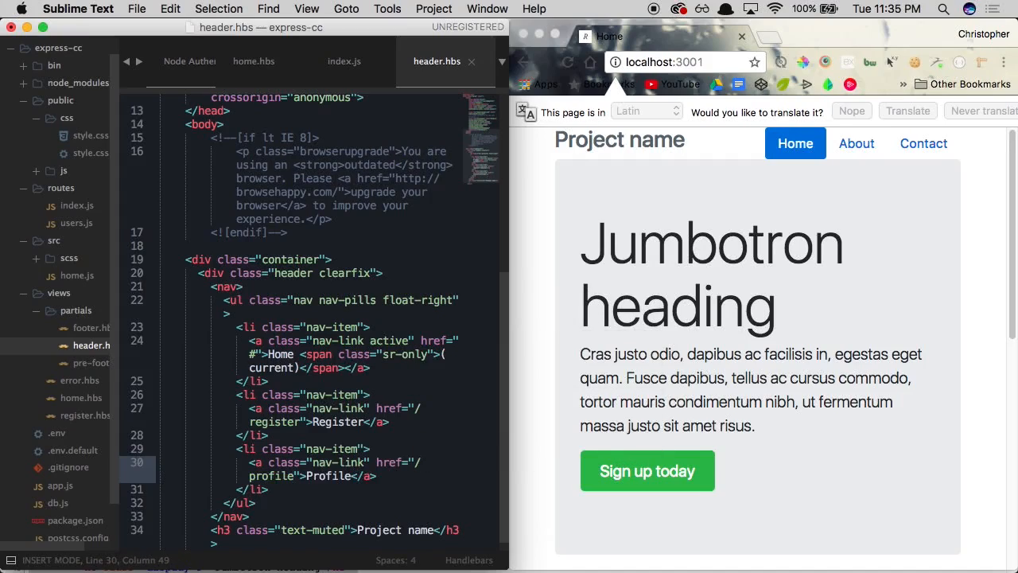
{"action": "key", "text": "Escape"}
Paste a copy of the Profile list item below it and align it with the other items
{"action": "key", "text": "j"}
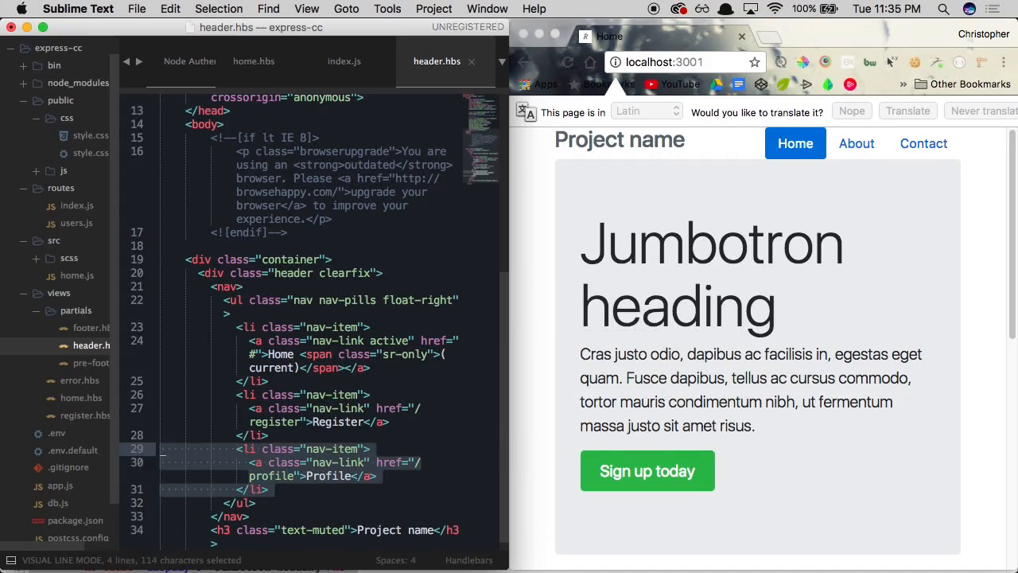
{"action": "key", "text": "o"}
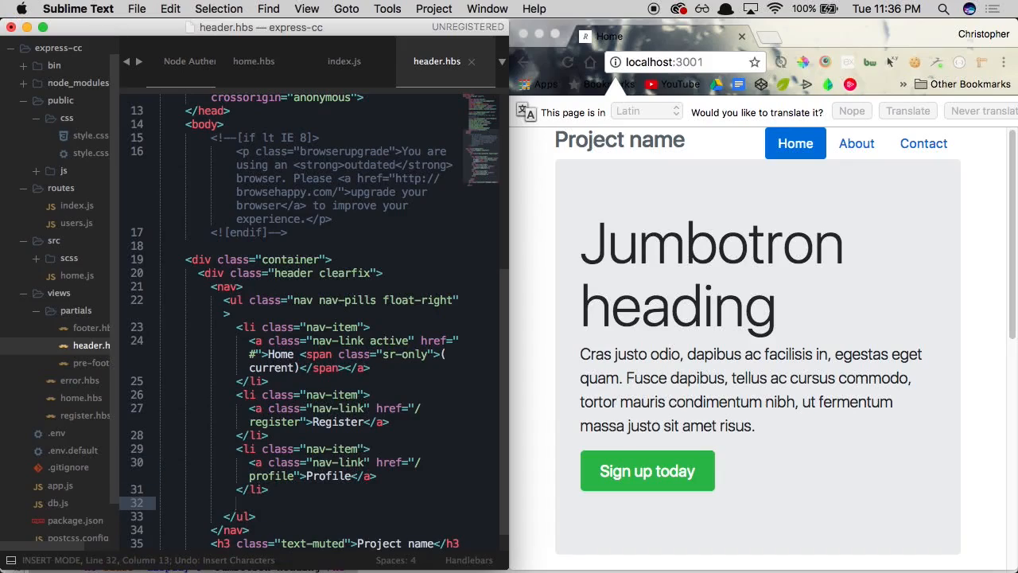
{"action": "type", "text": "<li class=\"nav-item\">               <a class=\"nav-link\" href=\"/profile\">Profile</a>             </li>"}
{"action": "key", "text": "Escape"}
{"action": "key", "text": "k"}
{"action": "key", "text": "k"}
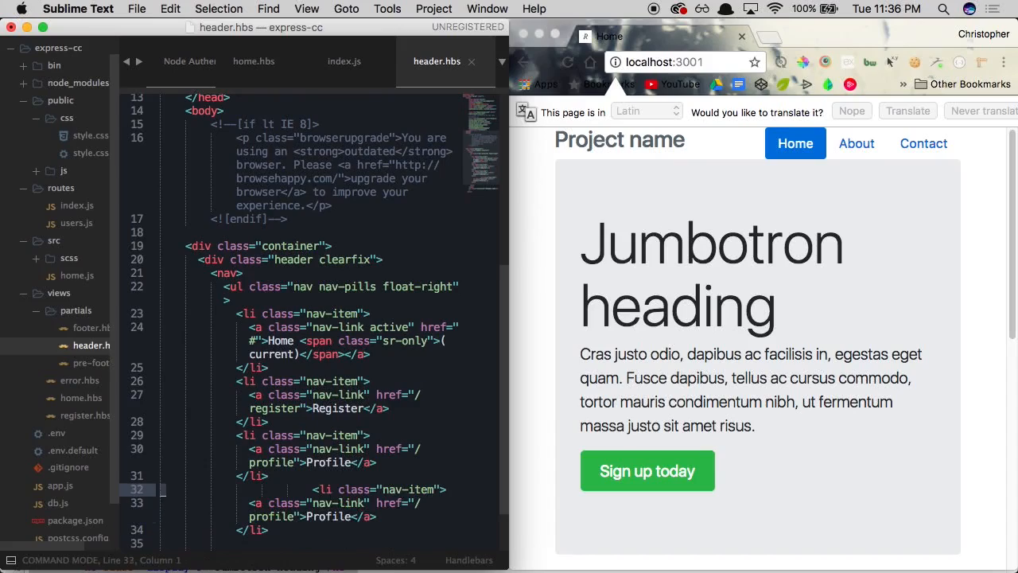
{"action": "key", "text": "less"}
{"action": "key", "text": "less"}
{"action": "key", "text": "less"}
{"action": "key", "text": "less"}
{"action": "key", "text": "less"}
{"action": "key", "text": "e"}
{"action": "key", "text": "e"}
{"action": "key", "text": "e"}
{"action": "key", "text": "e"}
Change the copied item's href to "/login" and text to Login, then save header.hbs
{"action": "key", "text": "j"}
{"action": "key", "text": "f"}
{"action": "key", "text": "greater"}
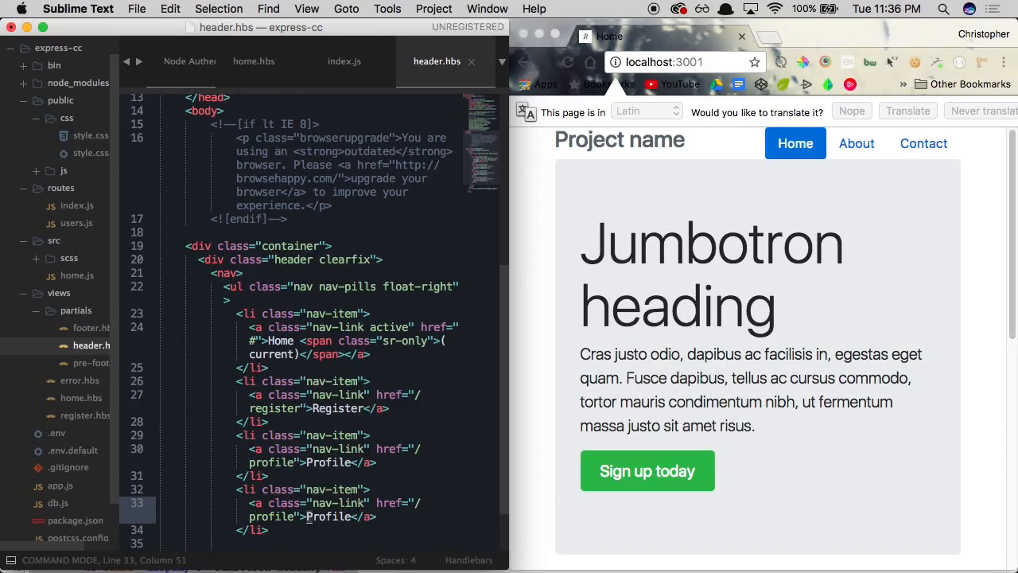
{"action": "key", "text": "h"}
{"action": "key", "text": "T"}
{"action": "key", "text": "slash"}
{"action": "key", "text": "c"}
{"action": "key", "text": "t"}
{"action": "key", "text": "quotedbl"}
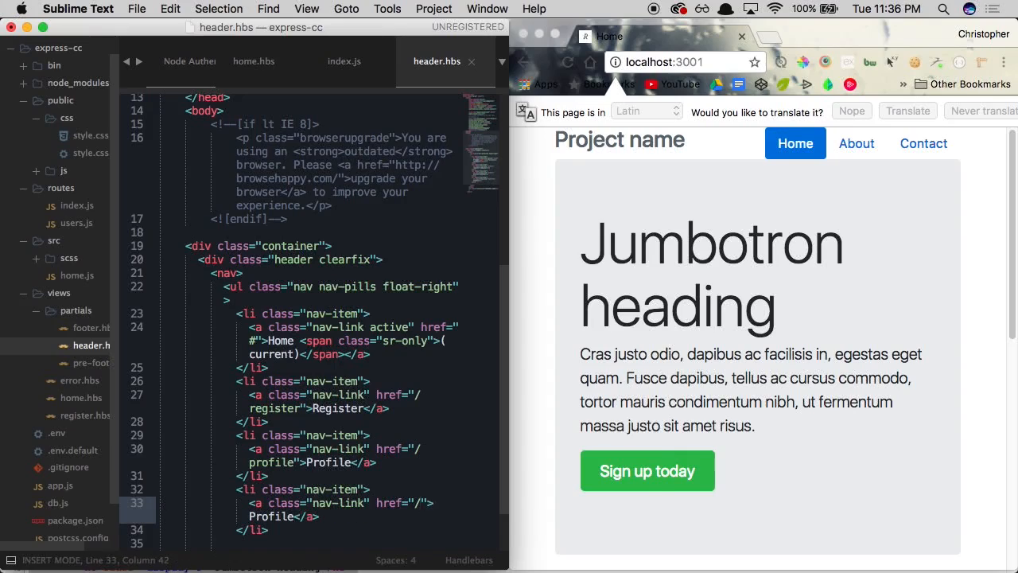
{"action": "type", "text": "login"}
{"action": "key", "text": "Escape"}
{"action": "key", "text": "dollar"}
{"action": "key", "text": "b"}
{"action": "key", "text": "b"}
{"action": "key", "text": "b"}
{"action": "type", "text": "cwLogin"}
{"action": "key", "text": "super+s"}
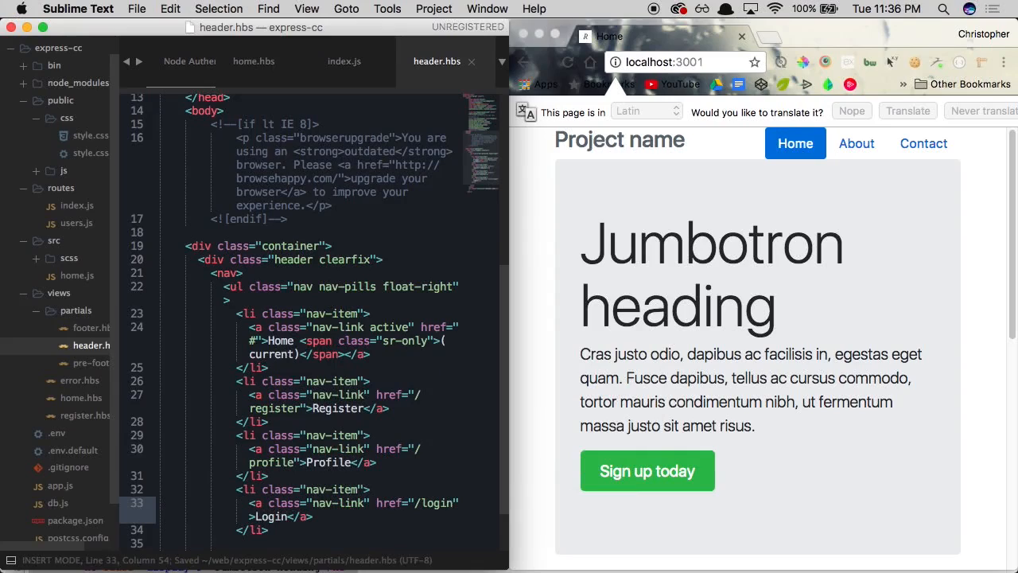
{"action": "key", "text": "Escape"}
{"action": "key", "text": "j"}
{"action": "key", "text": "j"}
{"action": "key", "text": "super+s"}
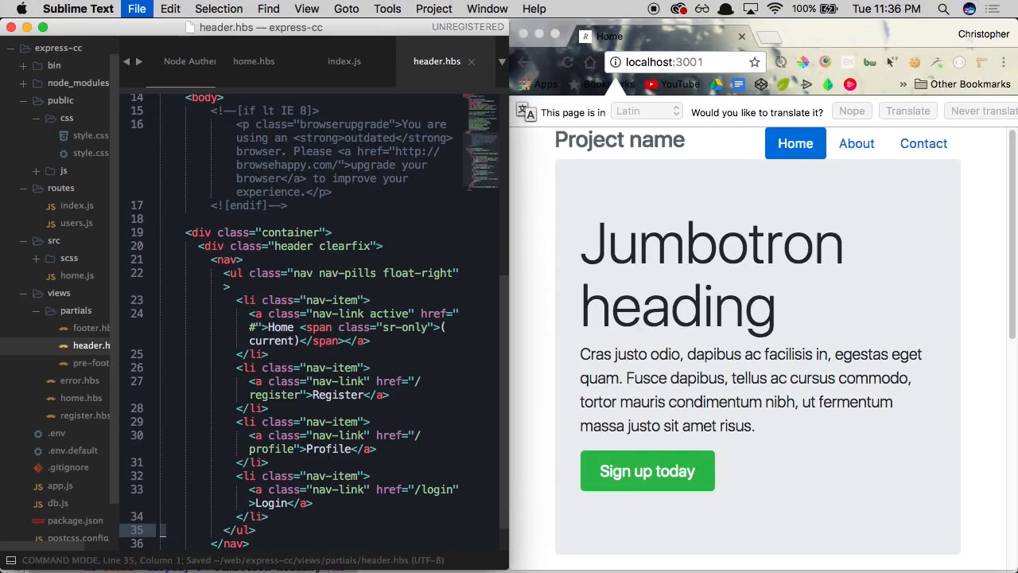
Switch to Terminal, restart the app with nodemon, then hide Terminal to reveal Chrome
{"action": "left_click", "coordinate": [769, 345]}
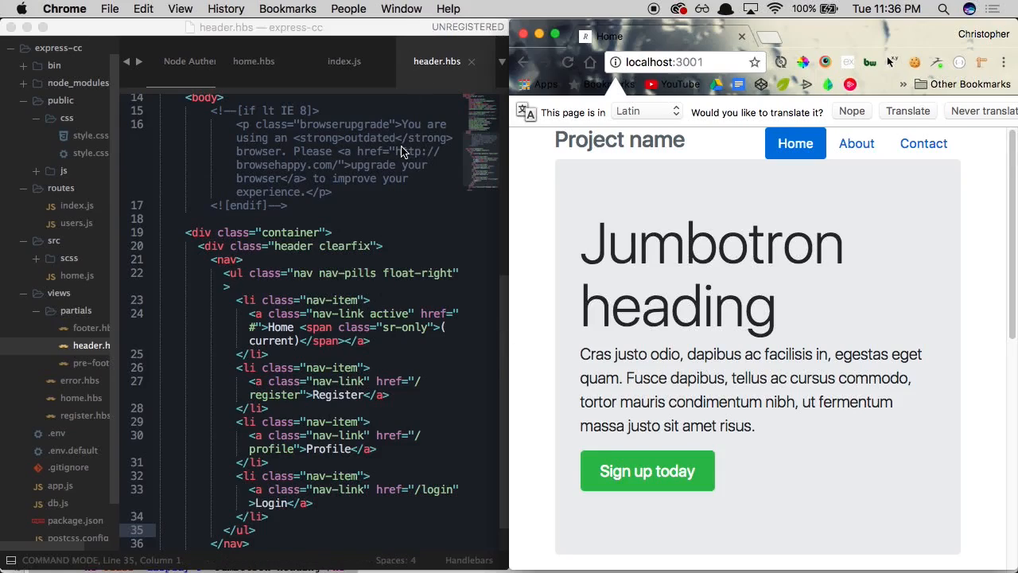
{"action": "key", "text": "super+Tab"}
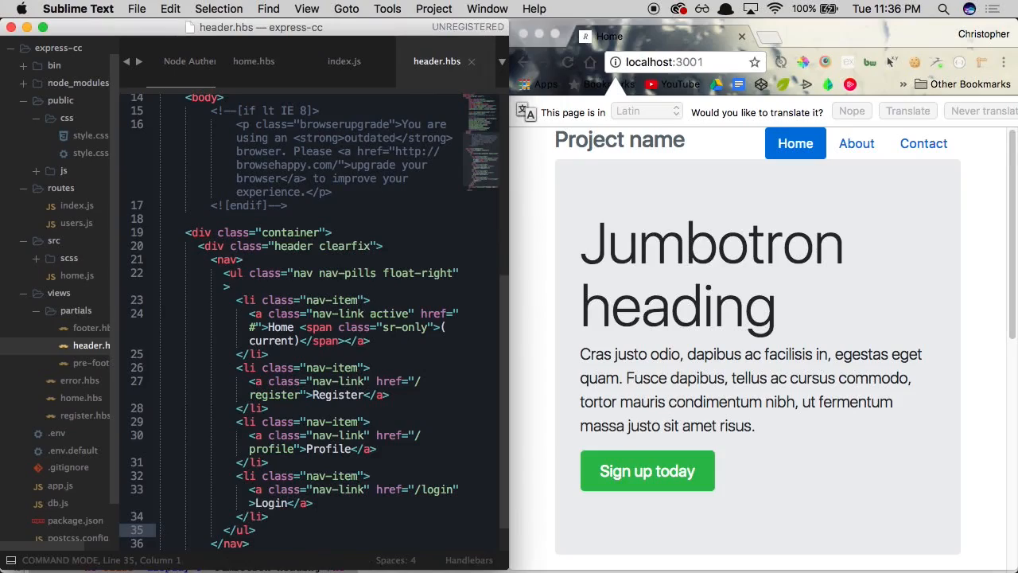
{"action": "key", "text": "super+Tab"}
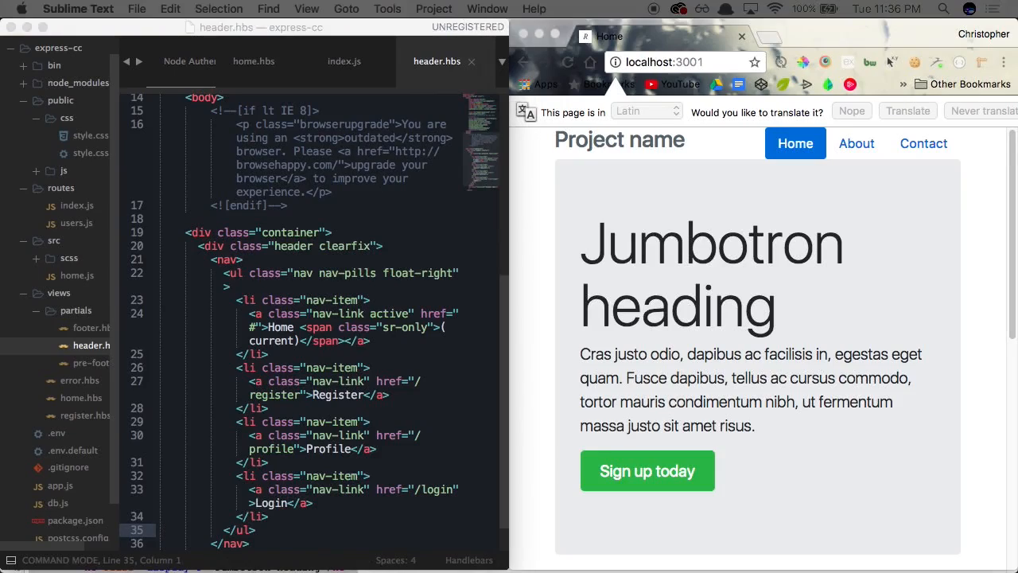
{"action": "key", "text": "super+Tab"}
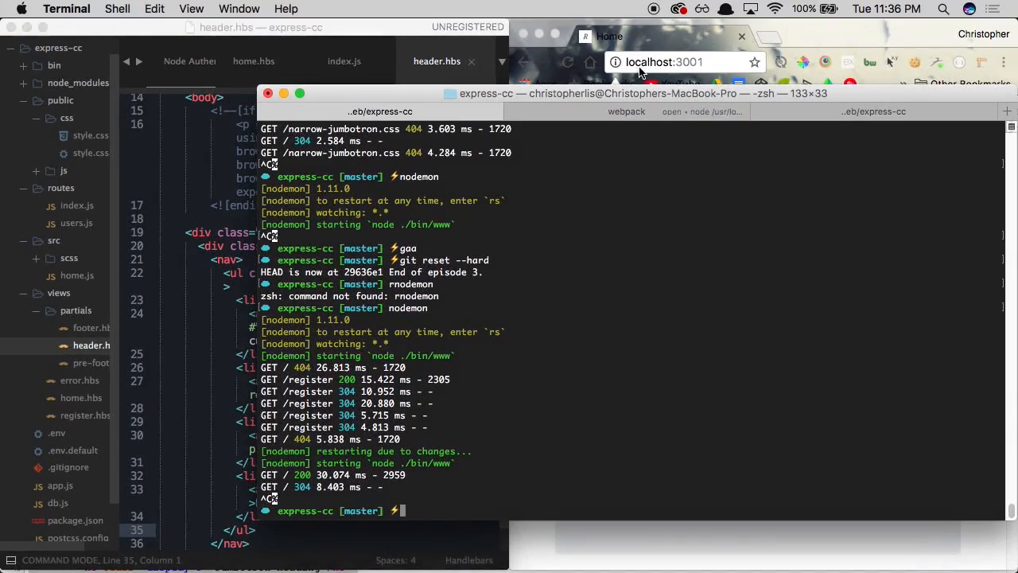
{"action": "type", "text": "nodemon"}
{"action": "key", "text": "Return"}
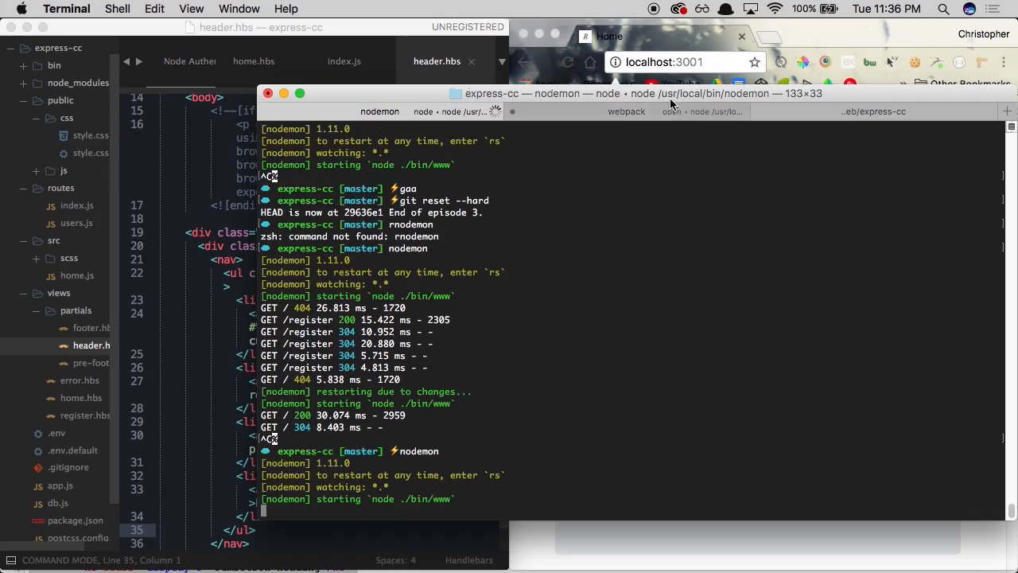
{"action": "key", "text": "super+m"}
Reload Chrome to show the Register/Profile/Login nav; Login gives 404, go back
{"action": "left_click", "coordinate": [959, 303]}
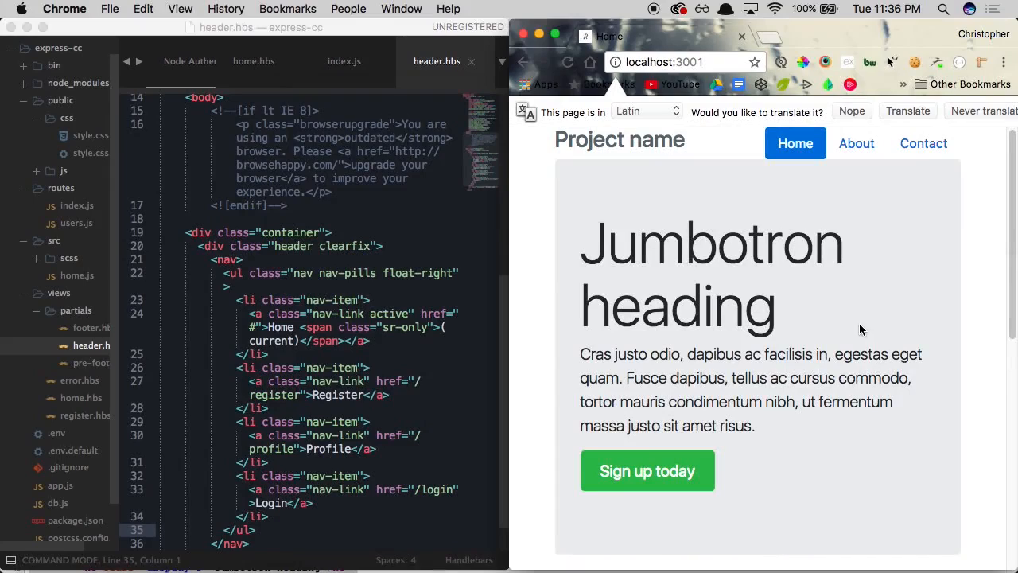
{"action": "key", "text": "super+r"}
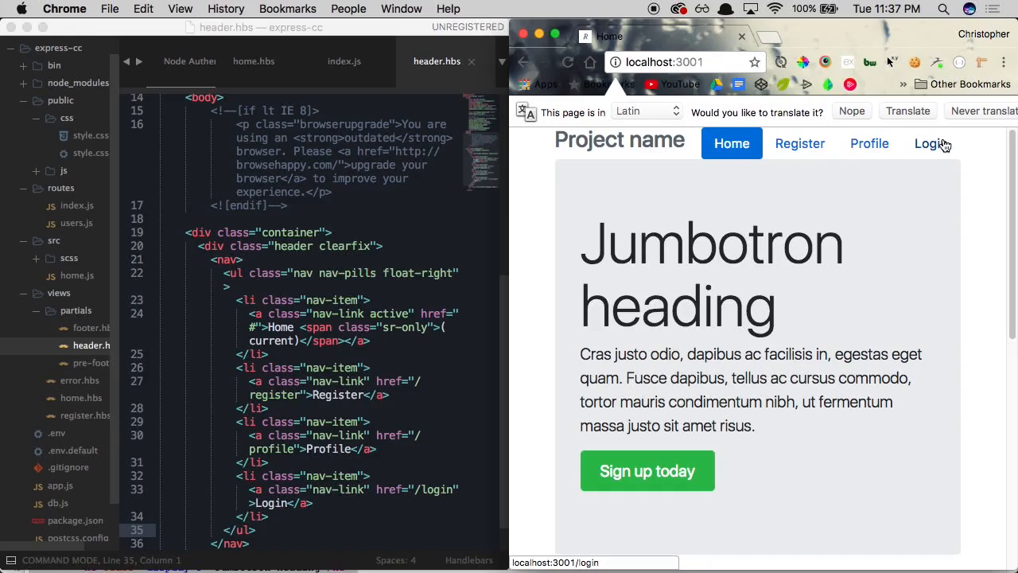
{"action": "left_click", "coordinate": [945, 144]}
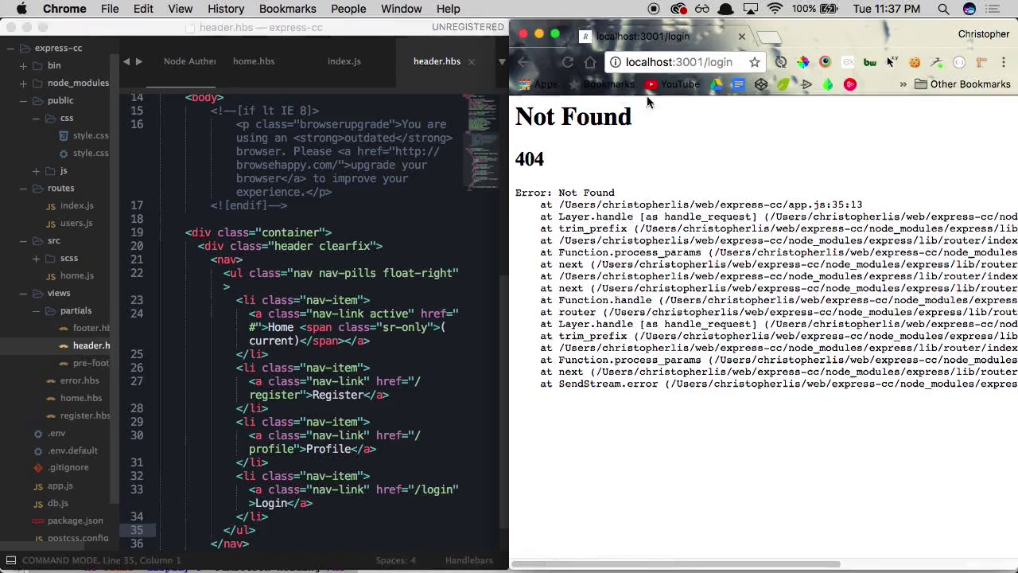
{"action": "left_click", "coordinate": [521, 64]}
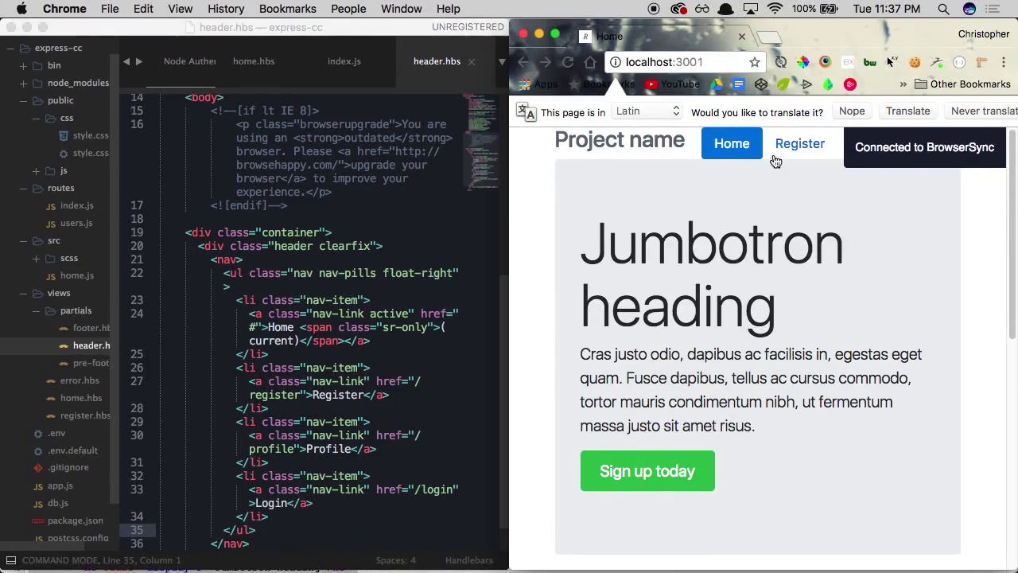
Open Profile (404), go back, then open the Registration page from the nav
{"action": "left_click", "coordinate": [871, 143]}
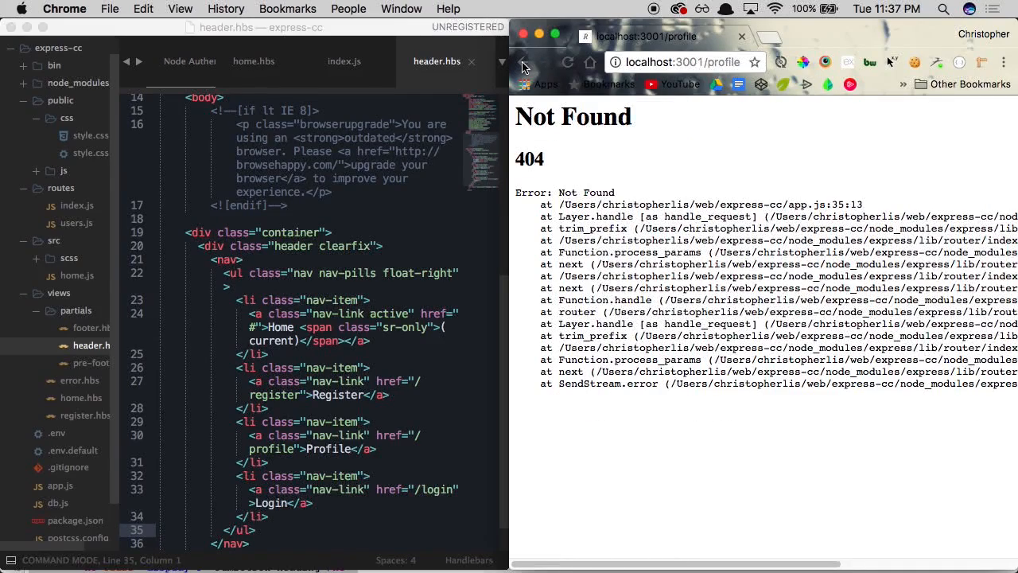
{"action": "left_click", "coordinate": [522, 66]}
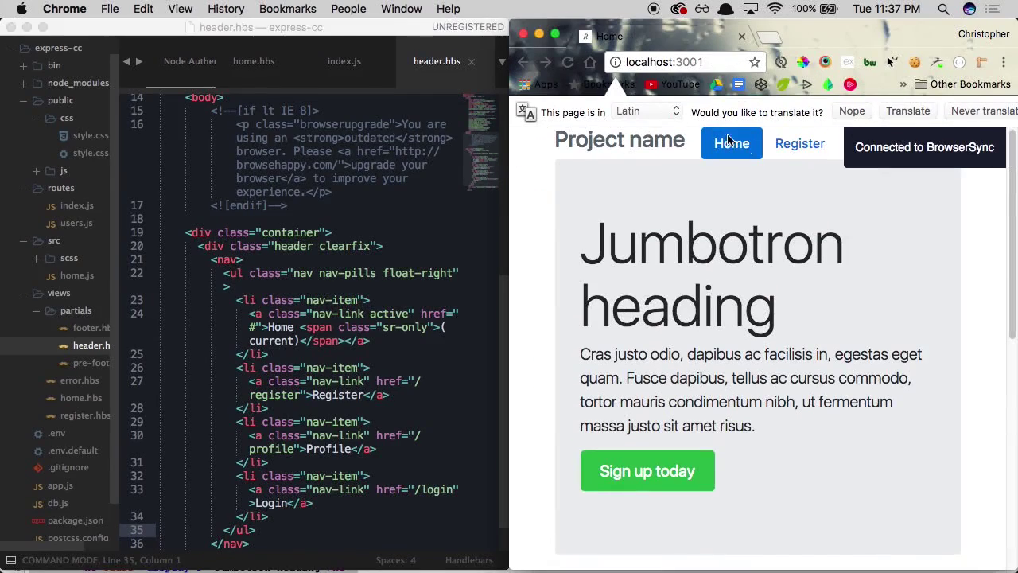
{"action": "left_click", "coordinate": [797, 143]}
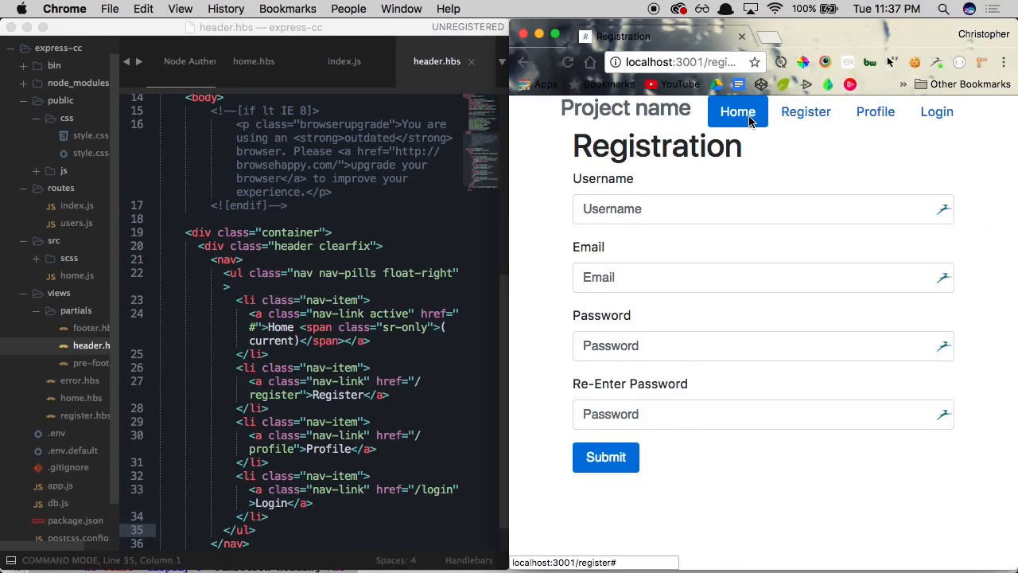
Delete the active class from the Home link in header.hbs and save
{"action": "left_click", "coordinate": [404, 273]}
{"action": "double_click", "coordinate": [390, 314]}
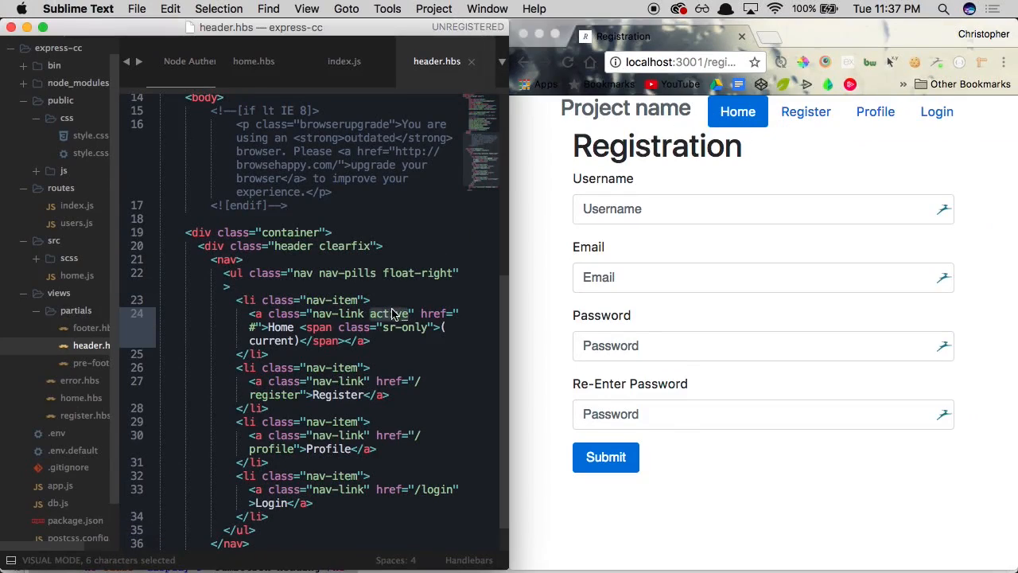
{"action": "key", "text": "d"}
{"action": "key", "text": "X"}
{"action": "key", "text": "super+s"}
Restart nodemon in Terminal and hide it to return to Chrome's Registration page
{"action": "left_click", "coordinate": [525, 332]}
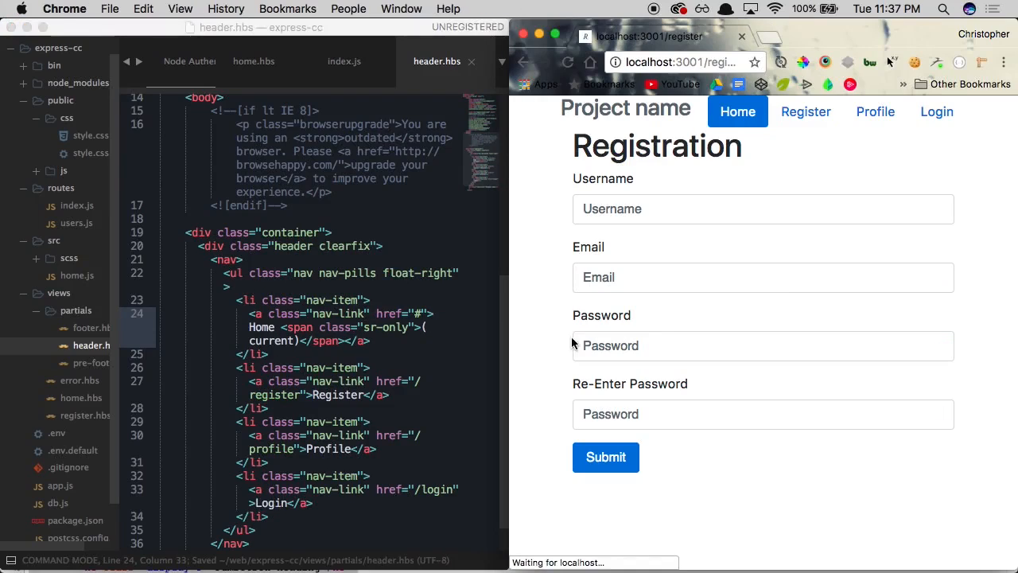
{"action": "key", "text": "super+Tab"}
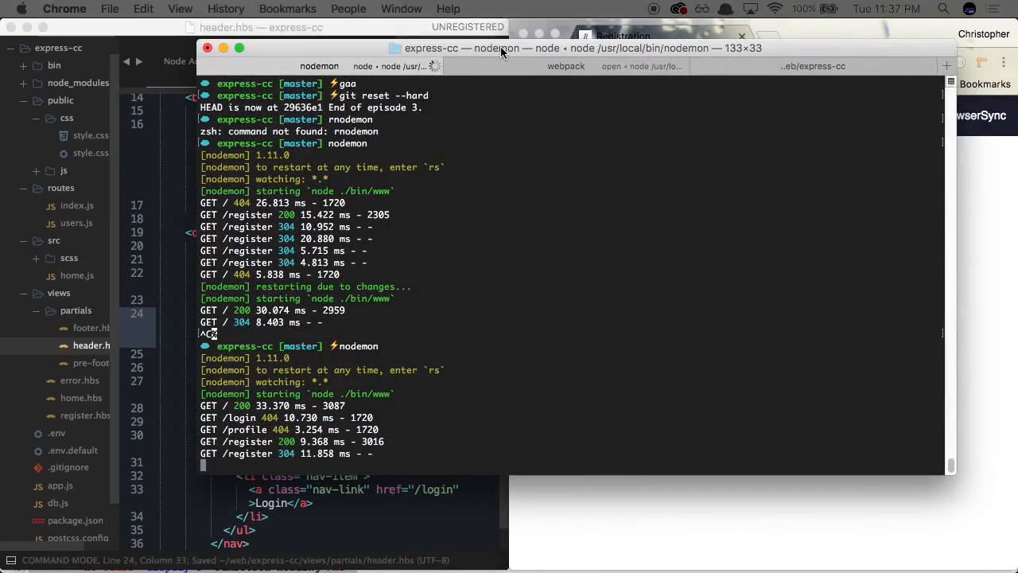
{"action": "key", "text": "ctrl+c"}
{"action": "type", "text": "nodemon"}
{"action": "key", "text": "Return"}
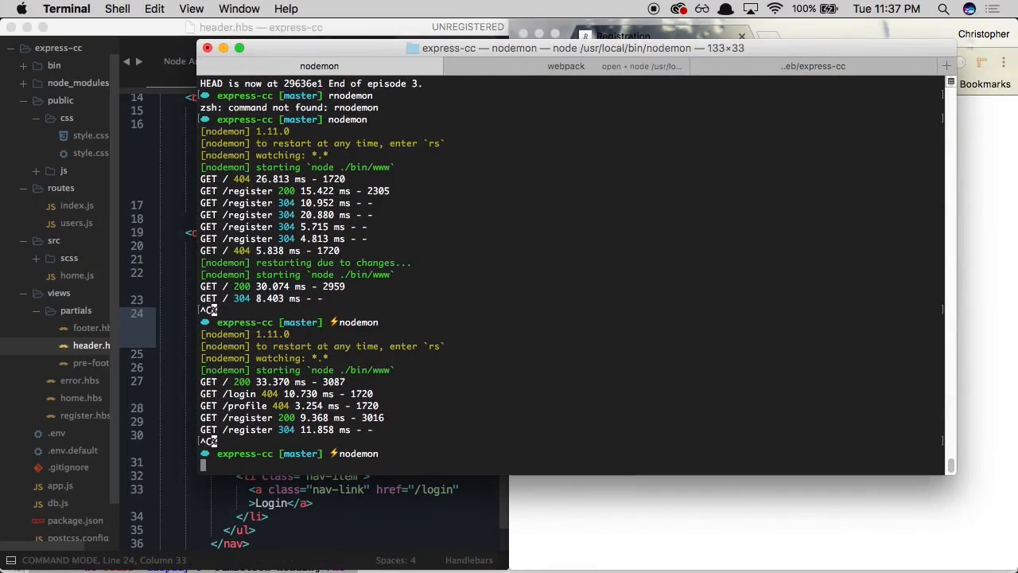
{"action": "left_click", "coordinate": [537, 62]}
{"action": "key", "text": "super+shift+bracketleft"}
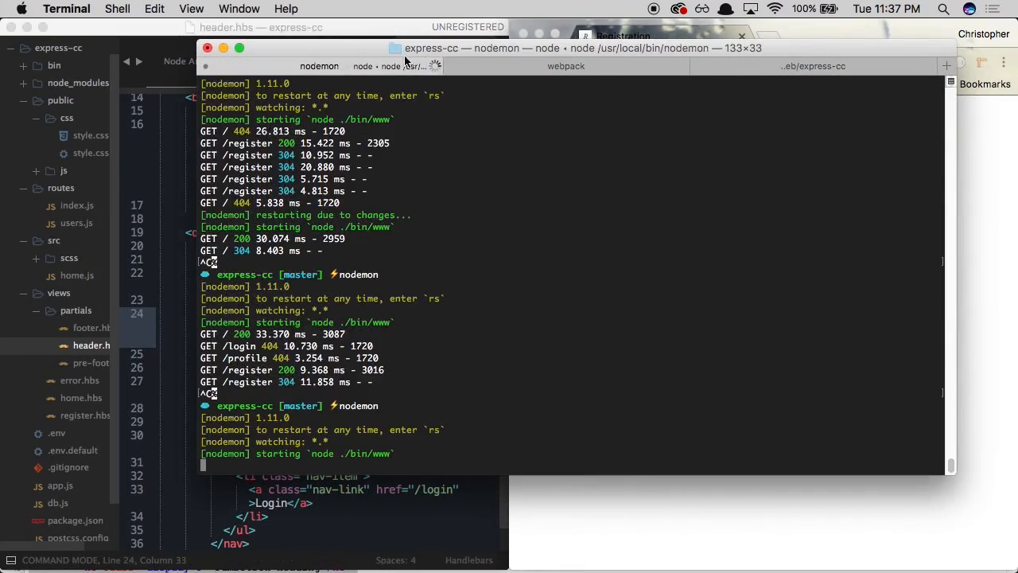
{"action": "key", "text": "super+h"}
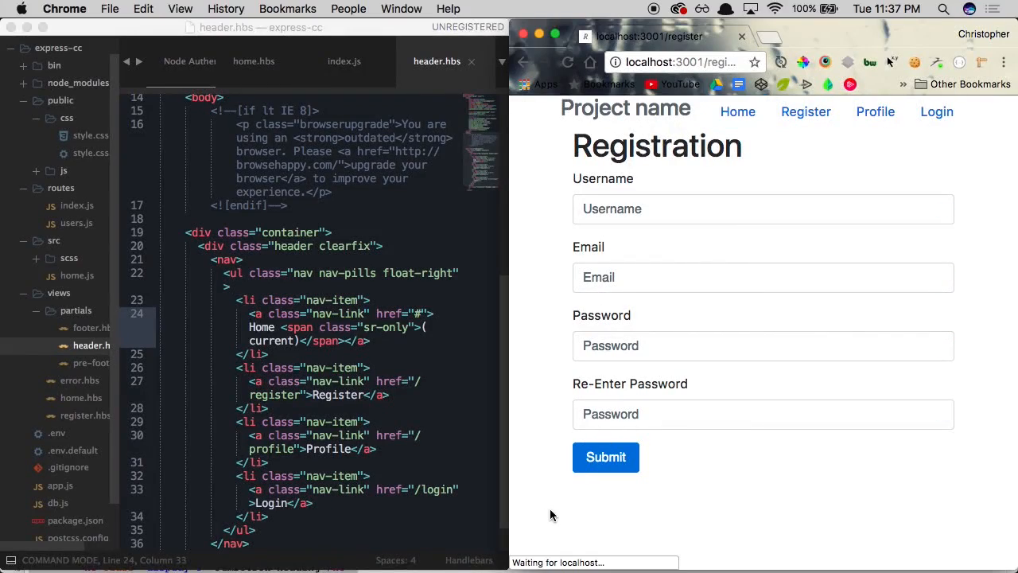